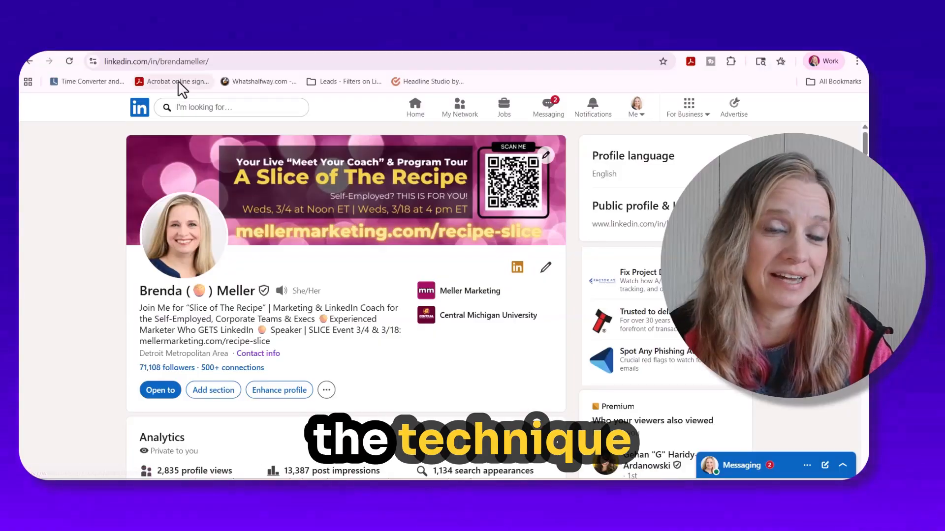
- Open the ended "[PROGRAM TOUR] A Slice of The Recipe" event from the Events list in the profile's Activity section
{"action": "scroll", "coordinate": [388, 309], "scroll_direction": "down", "scroll_amount": 10}
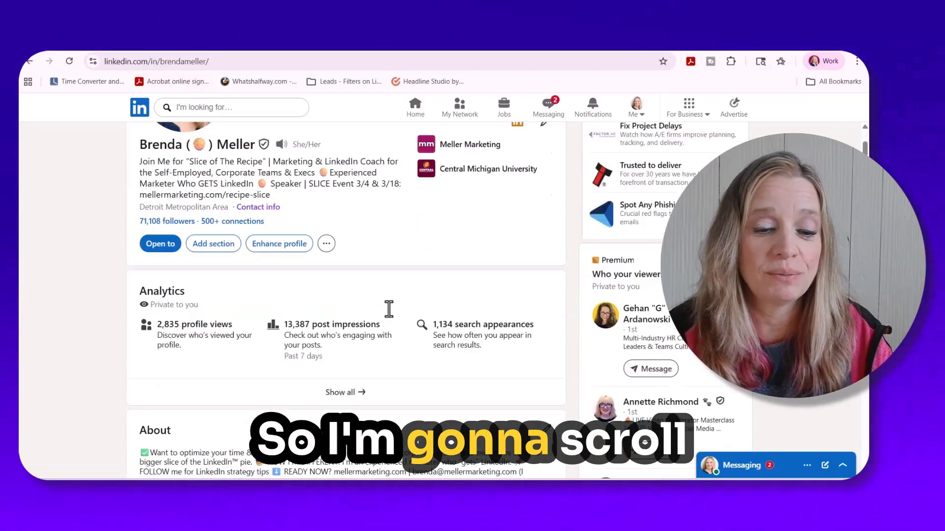
{"action": "scroll", "coordinate": [388, 308], "scroll_direction": "down", "scroll_amount": 5}
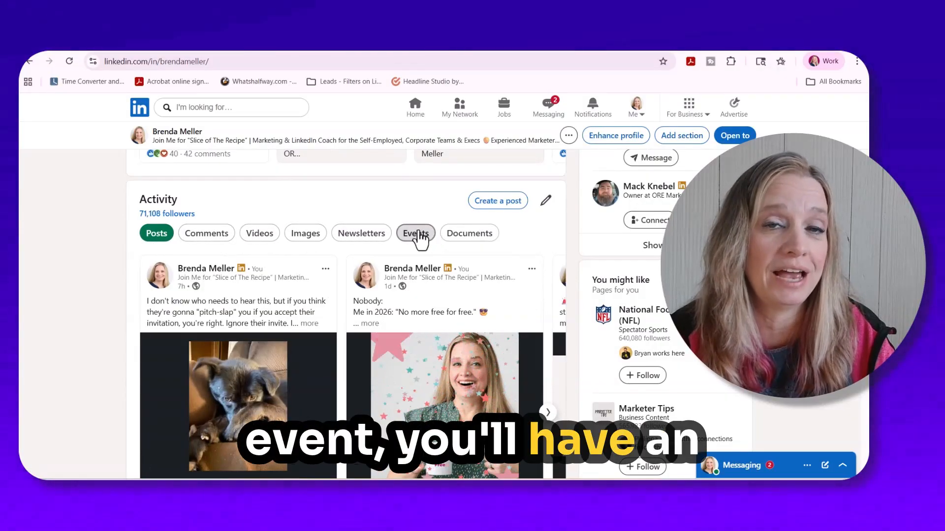
{"action": "scroll", "coordinate": [420, 240], "scroll_direction": "down", "scroll_amount": 1}
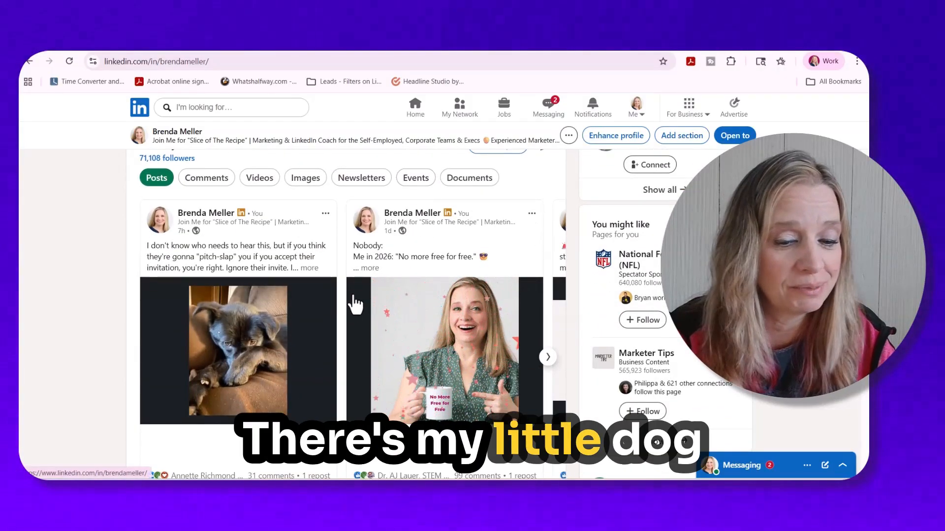
{"action": "left_click", "coordinate": [415, 179]}
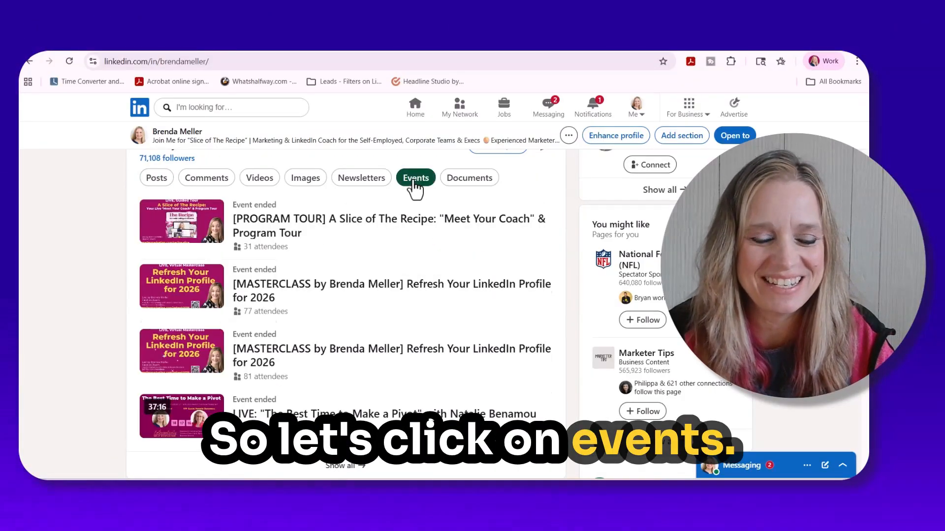
{"action": "left_click", "coordinate": [329, 231]}
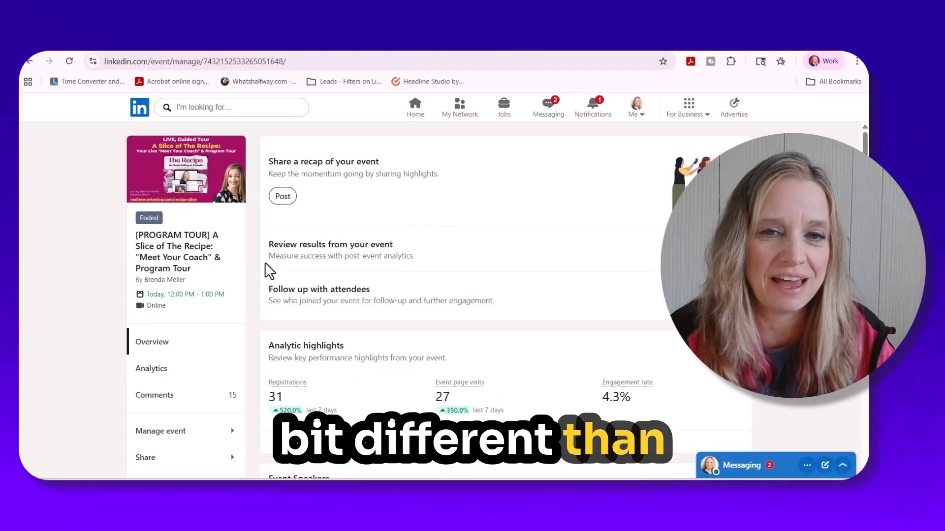
- Open the event's member view in a separate browser tab, check the admin view, and return to the member view
{"action": "scroll", "coordinate": [265, 278], "scroll_direction": "down", "scroll_amount": 3}
{"action": "scroll", "coordinate": [232, 295], "scroll_direction": "down", "scroll_amount": 1}
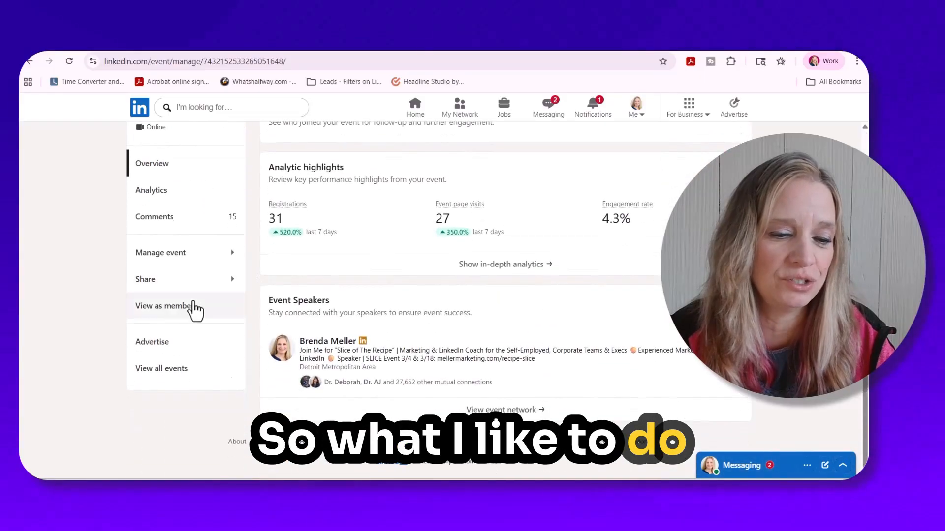
{"action": "left_click", "coordinate": [171, 307]}
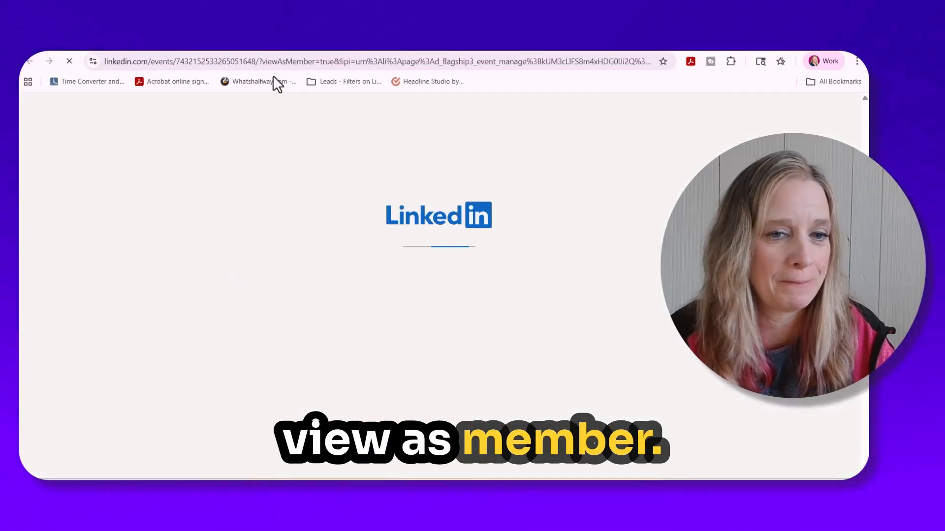
{"action": "left_click", "coordinate": [219, 45]}
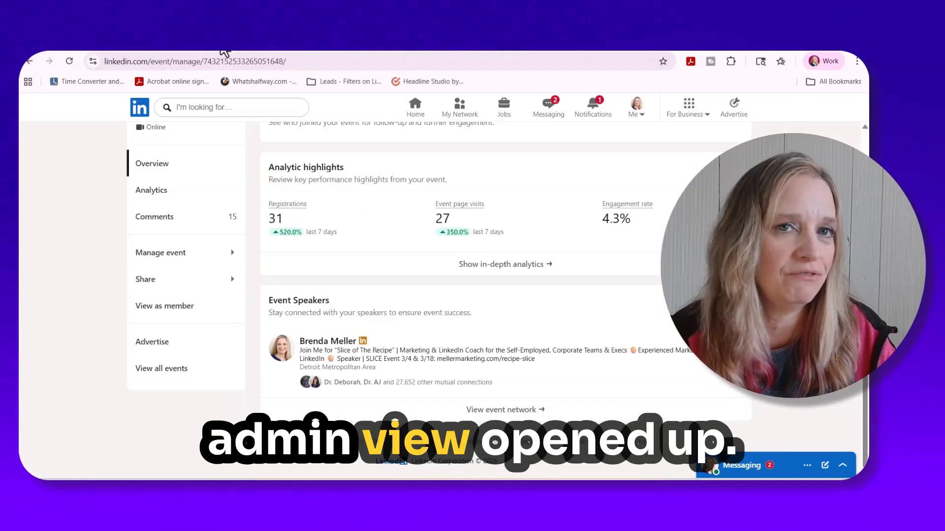
{"action": "left_click", "coordinate": [336, 45]}
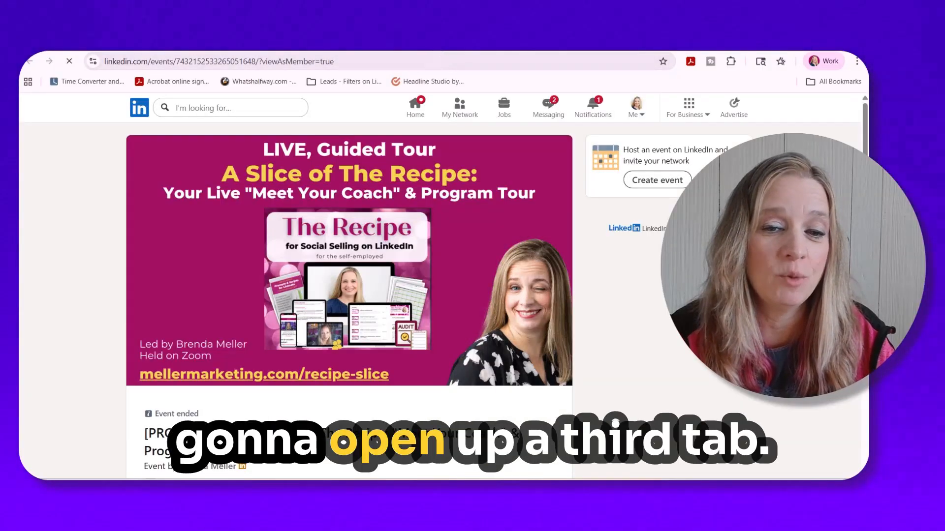
- Open the LinkedIn homepage in a new browser tab and start creating an event from a new post
{"action": "left_click", "coordinate": [436, 44]}
{"action": "type", "text": "lnk"}
{"action": "key", "text": "BackSpace"}
{"action": "key", "text": "BackSpace"}
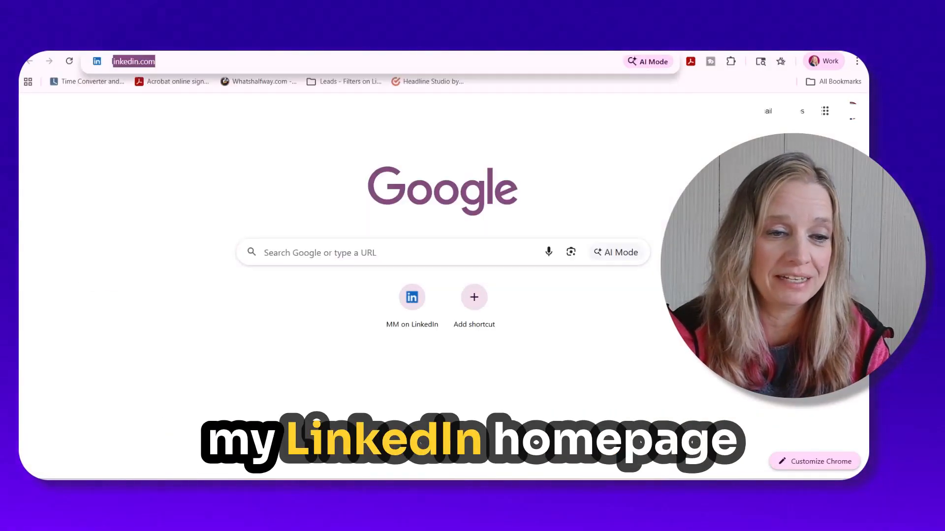
{"action": "type", "text": "inke"}
{"action": "key", "text": "Return"}
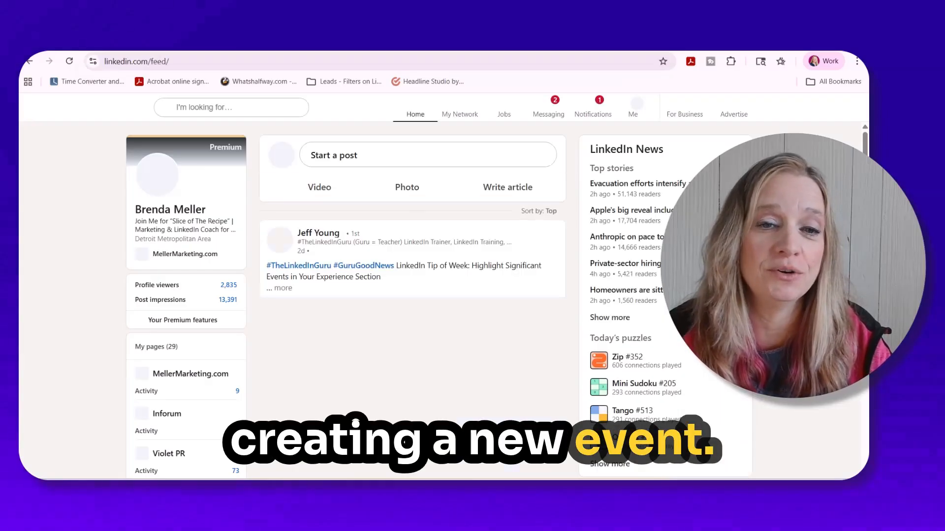
{"action": "left_click", "coordinate": [325, 163]}
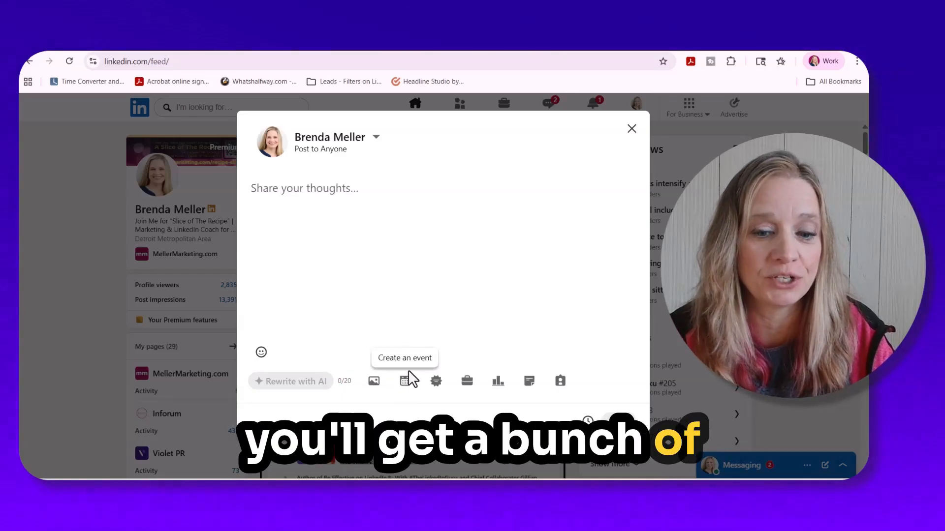
{"action": "left_click", "coordinate": [405, 382]}
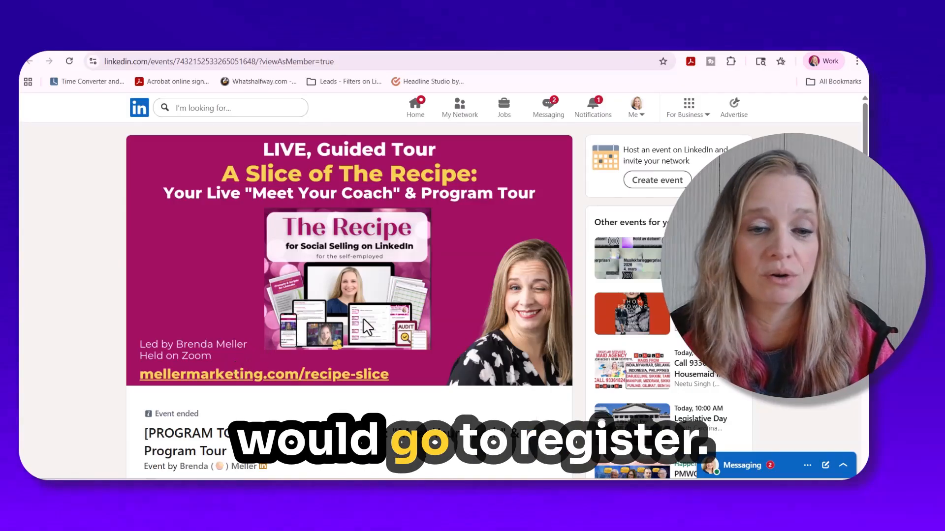
- Save the cover image from the past event's member view to the Desktop as Recipe-Tour.png
{"action": "right_click", "coordinate": [376, 297]}
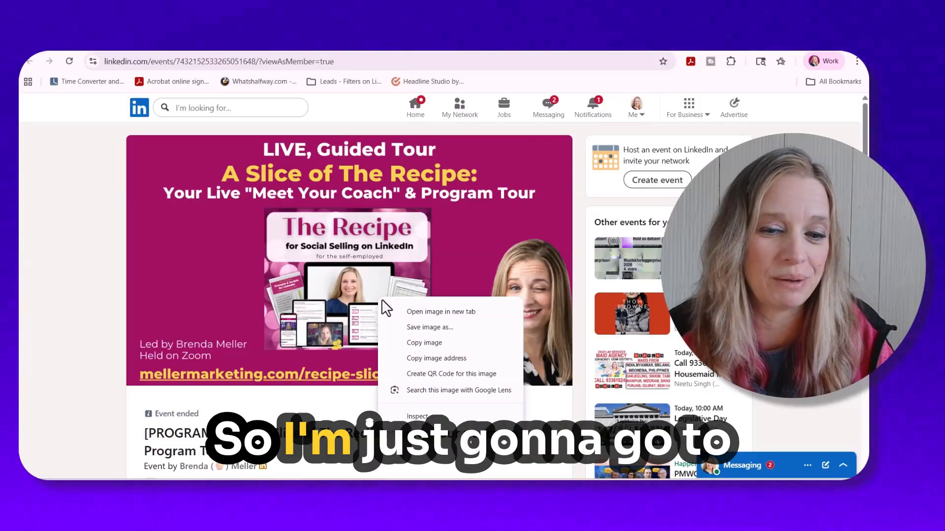
{"action": "left_click", "coordinate": [434, 328]}
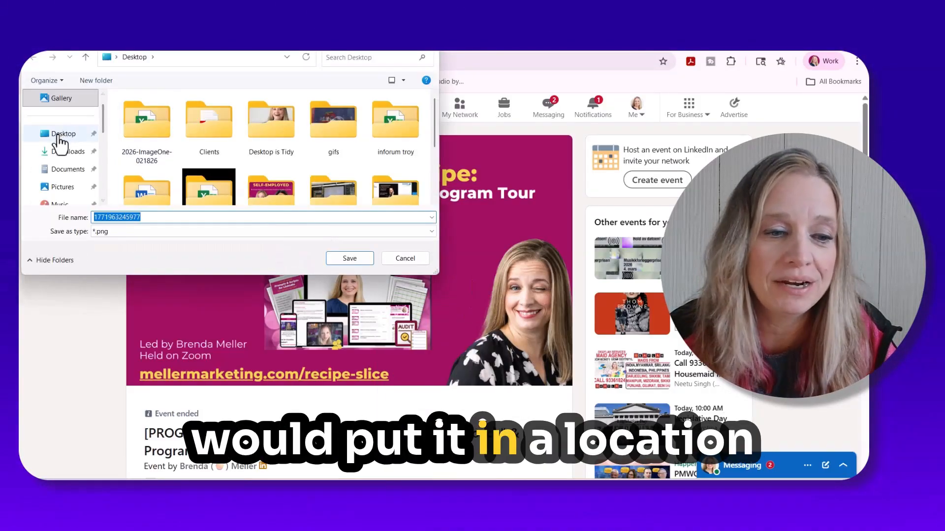
{"action": "left_click", "coordinate": [63, 133]}
{"action": "double_click", "coordinate": [160, 217]}
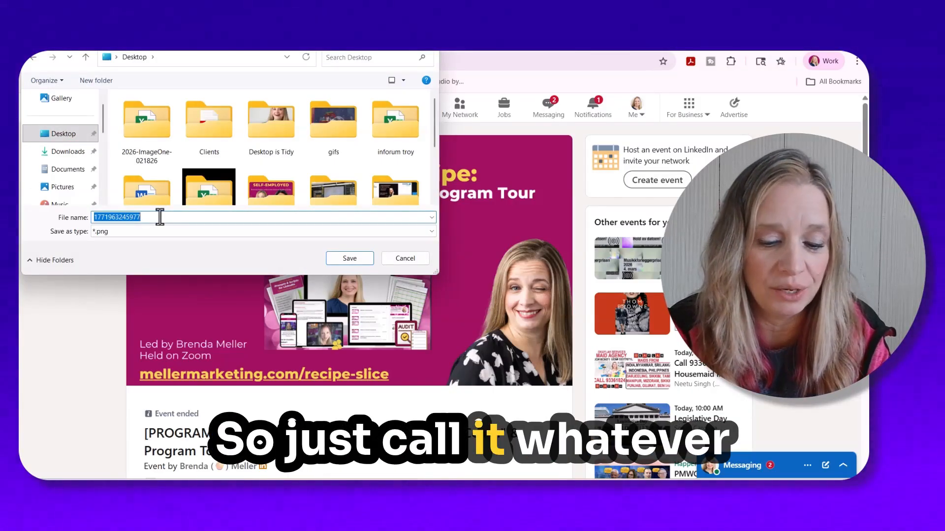
{"action": "type", "text": "Recipe-Tour"}
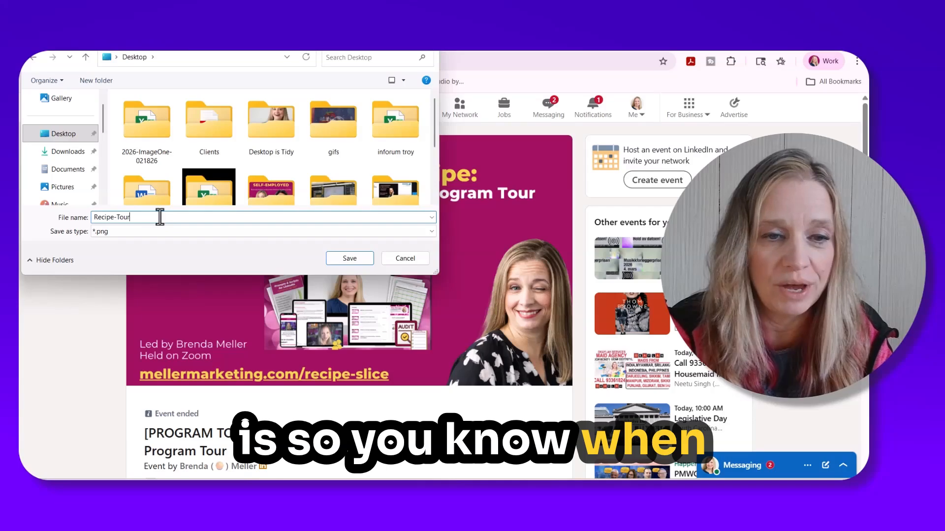
{"action": "key", "text": "Return"}
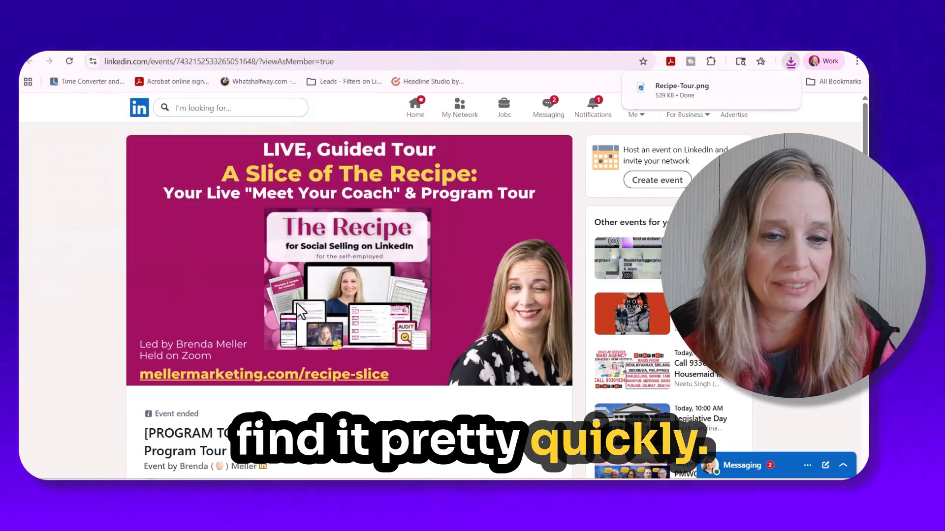
- Copy the past event's title, "[PROGRAM TOUR] A Slice of The Recipe: 'Meet Your Coach' & Program Tour"
{"action": "scroll", "coordinate": [352, 323], "scroll_direction": "down", "scroll_amount": 3}
{"action": "left_click_drag", "start_coordinate": [134, 323], "coordinate": [237, 335]}
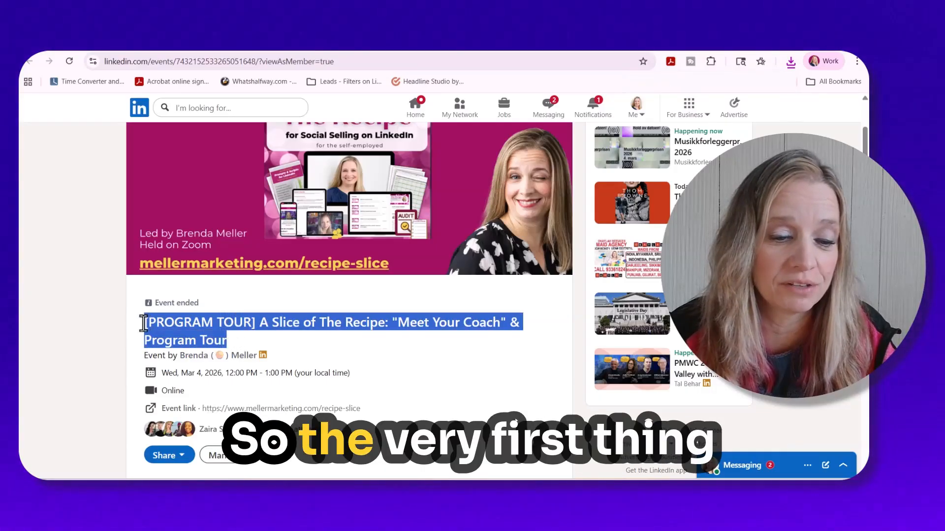
{"action": "right_click", "coordinate": [176, 335]}
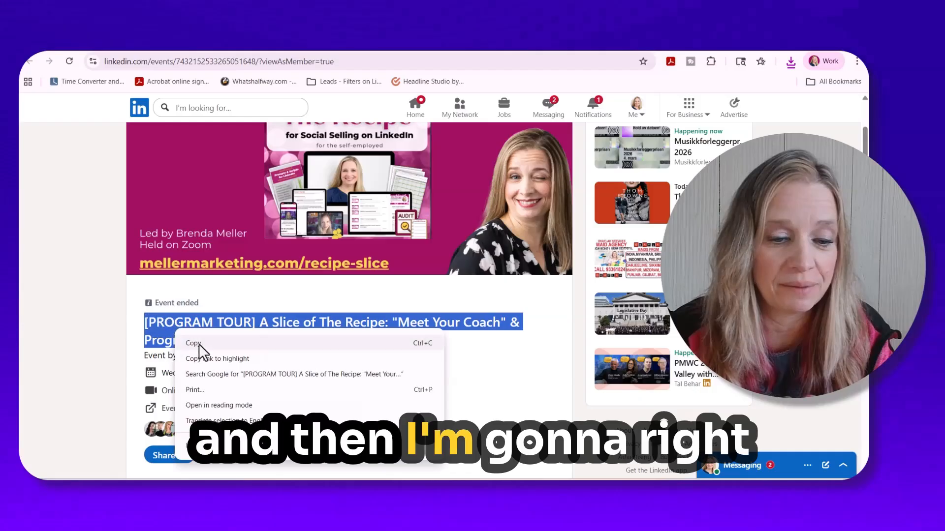
{"action": "left_click", "coordinate": [199, 345]}
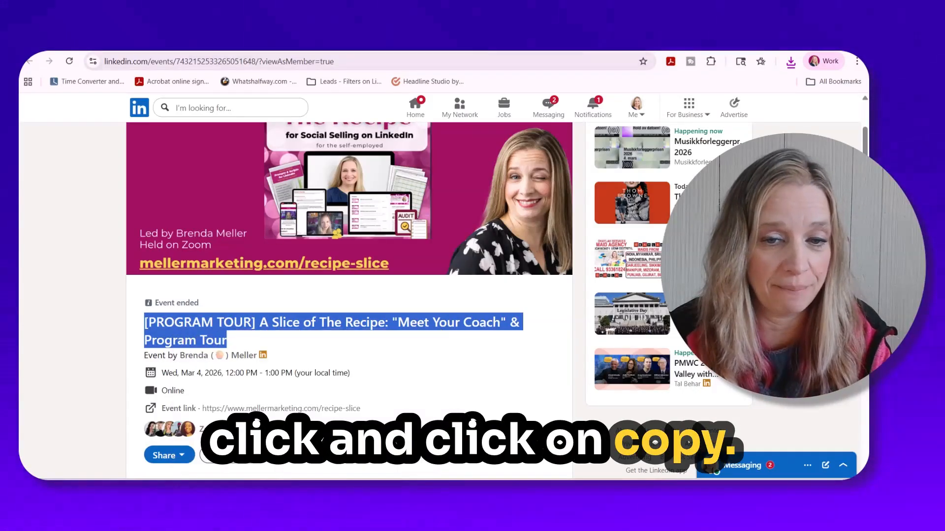
- Upload Recipe-Tour.png from the Desktop as the new event's cover image and apply the crop
{"action": "left_click", "coordinate": [473, 42]}
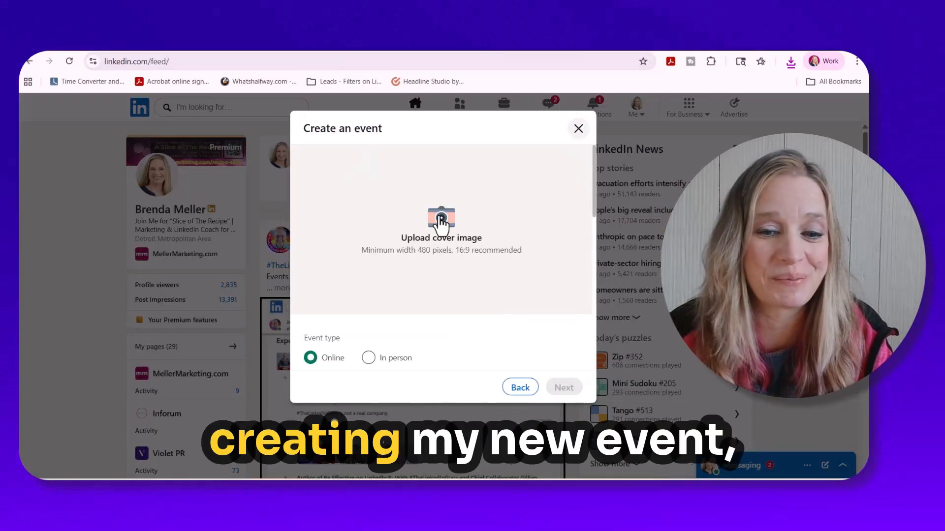
{"action": "left_click", "coordinate": [443, 243]}
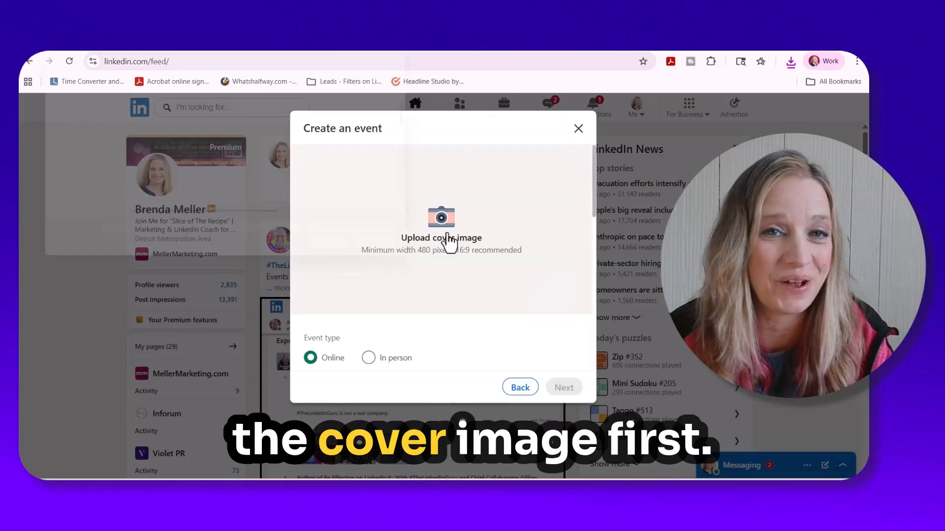
{"action": "left_click", "coordinate": [62, 134]}
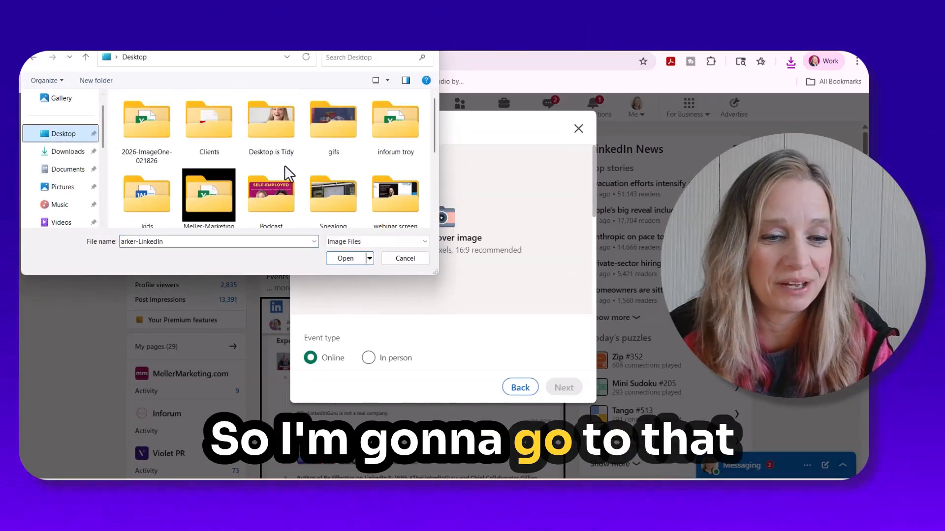
{"action": "scroll", "coordinate": [389, 178], "scroll_direction": "down", "scroll_amount": 2}
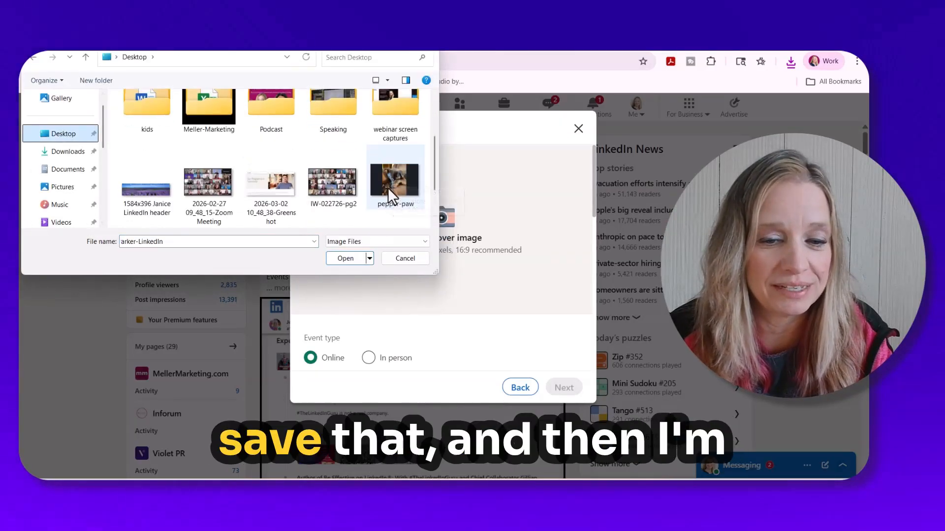
{"action": "scroll", "coordinate": [388, 188], "scroll_direction": "down", "scroll_amount": 1}
{"action": "left_click", "coordinate": [347, 259]}
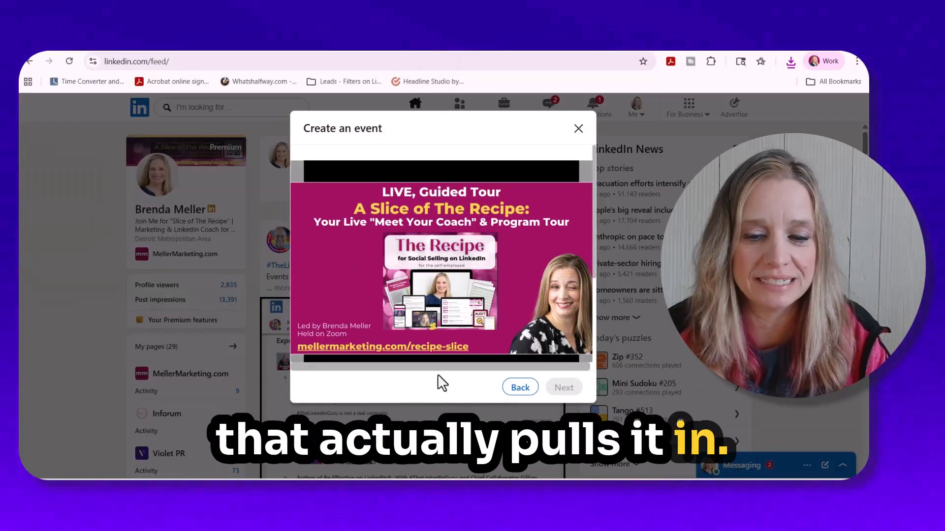
{"action": "scroll", "coordinate": [559, 224], "scroll_direction": "down", "scroll_amount": 3}
{"action": "left_click", "coordinate": [544, 340]}
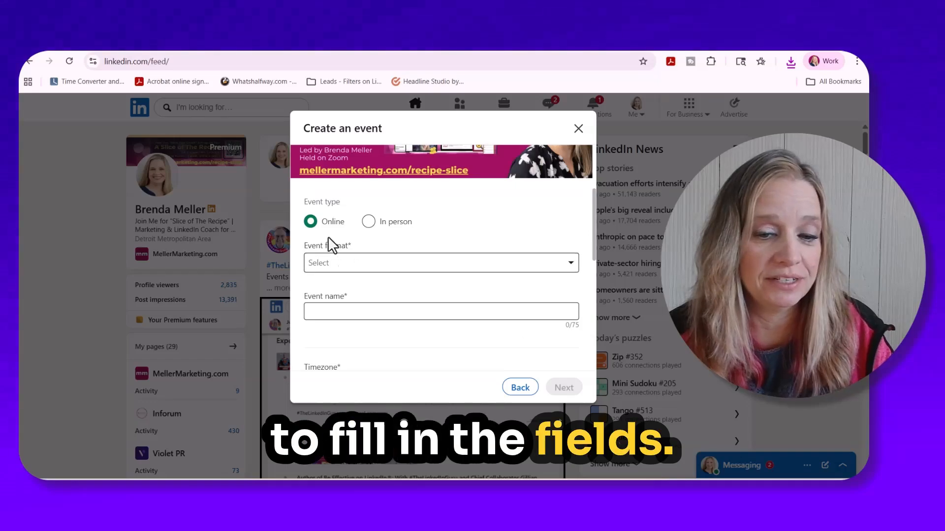
- Set the event format to External event link and paste the copied program tour title as the event name
{"action": "left_click", "coordinate": [341, 267]}
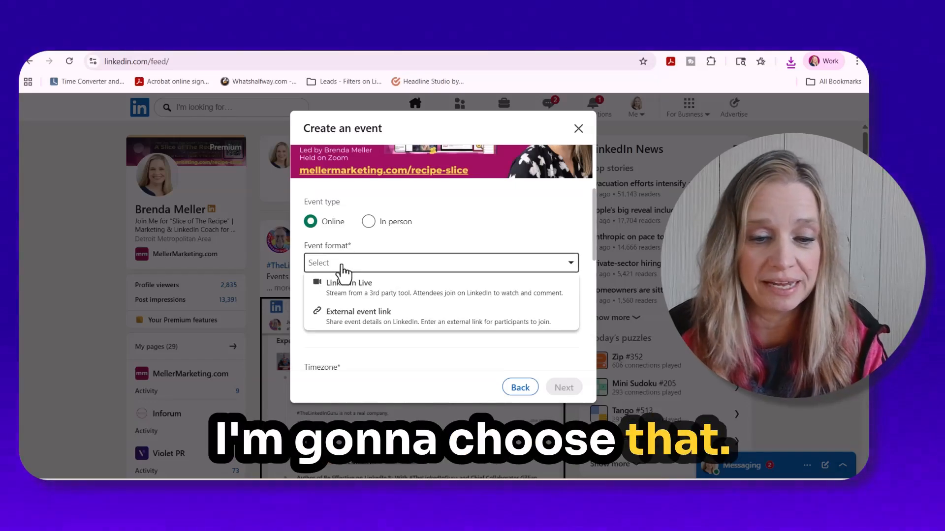
{"action": "left_click", "coordinate": [383, 323]}
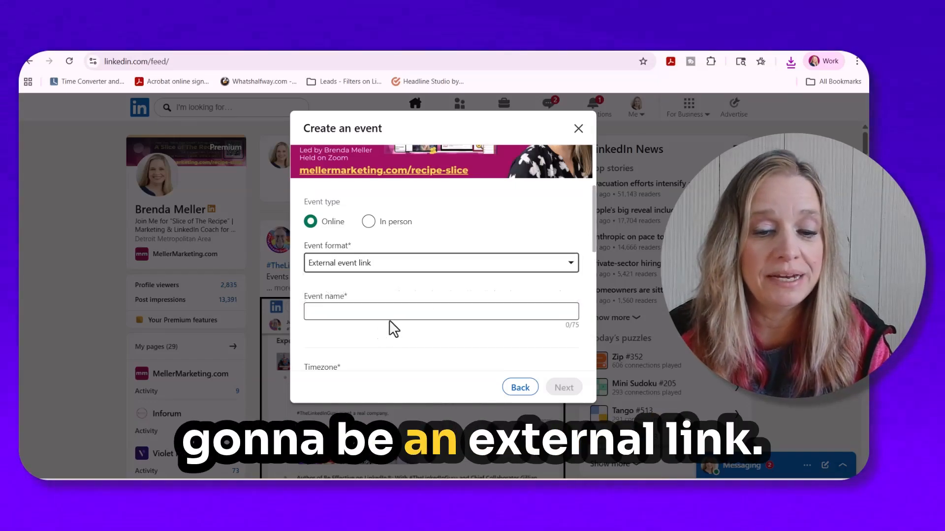
{"action": "scroll", "coordinate": [516, 309], "scroll_direction": "down", "scroll_amount": 1}
{"action": "left_click", "coordinate": [330, 257]}
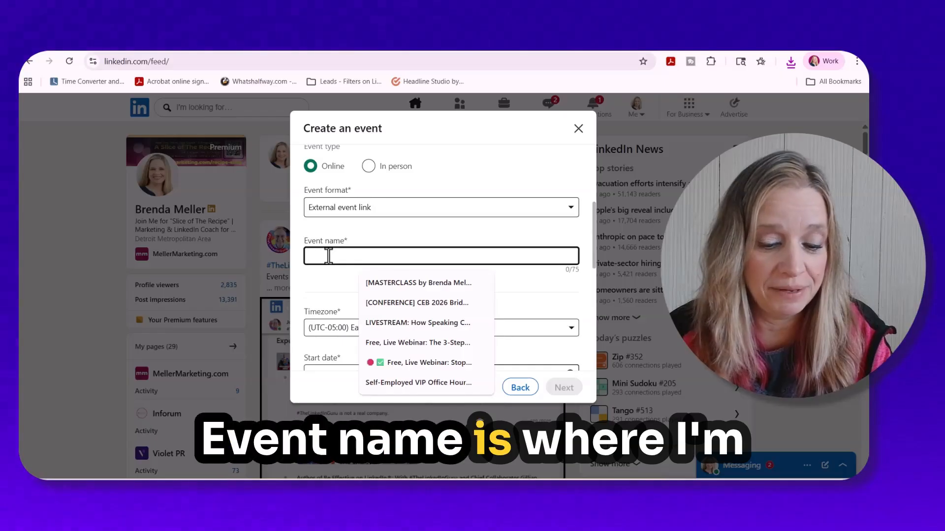
{"action": "key", "text": "ctrl+v"}
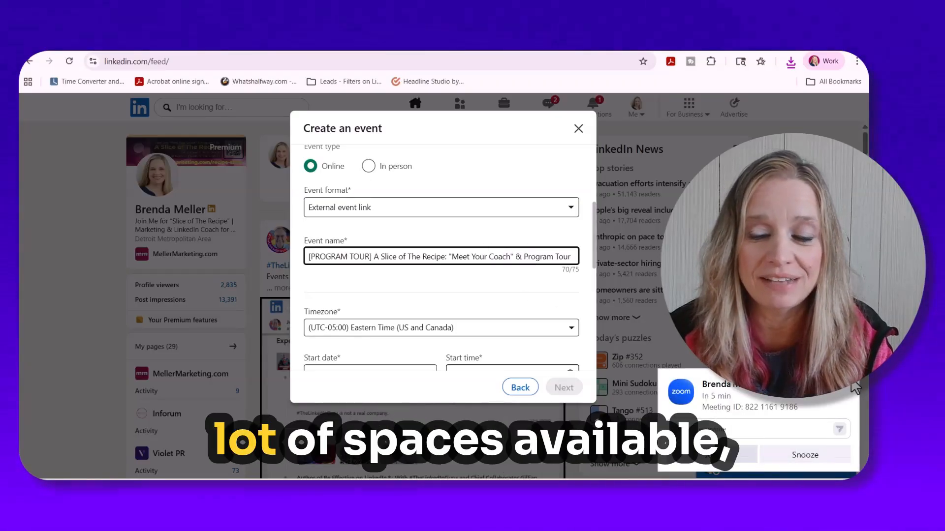
{"action": "left_click", "coordinate": [803, 454]}
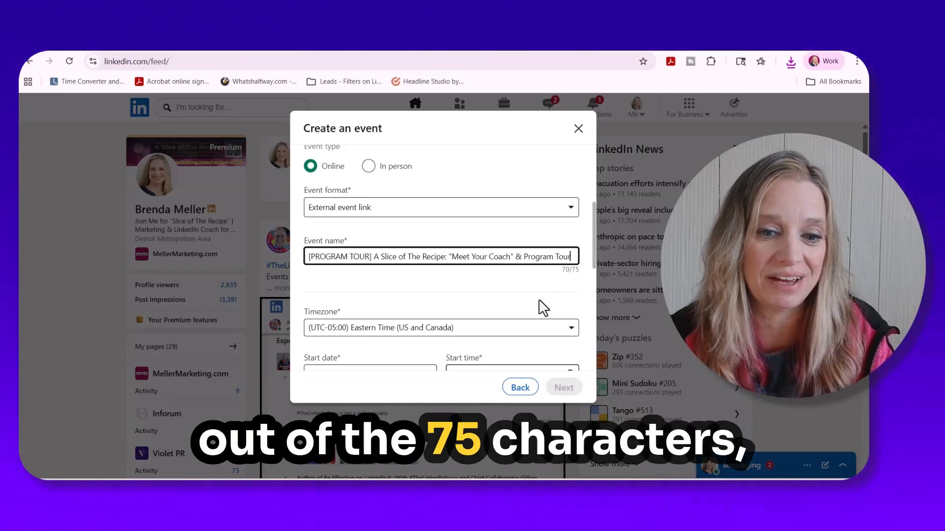
- Set the new event's start date to 3/18/2026
{"action": "scroll", "coordinate": [451, 235], "scroll_direction": "down", "scroll_amount": 3}
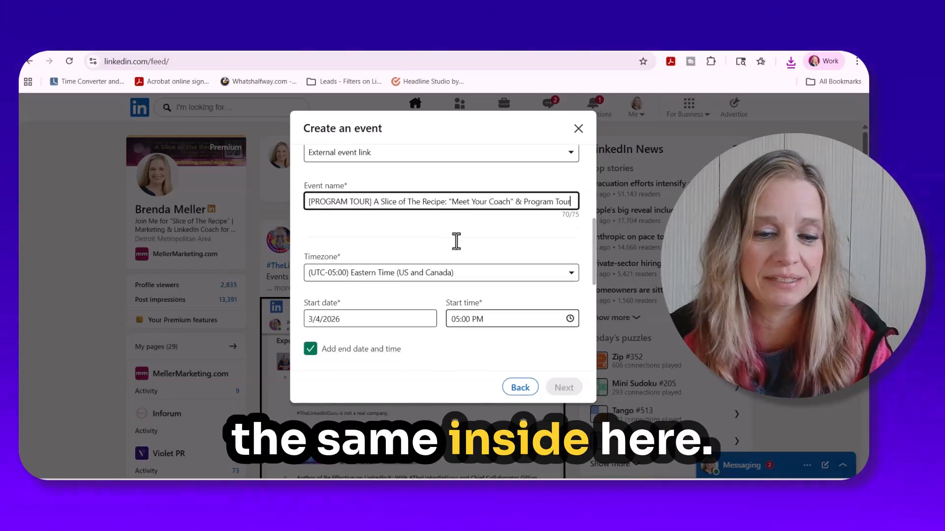
{"action": "left_click", "coordinate": [346, 264]}
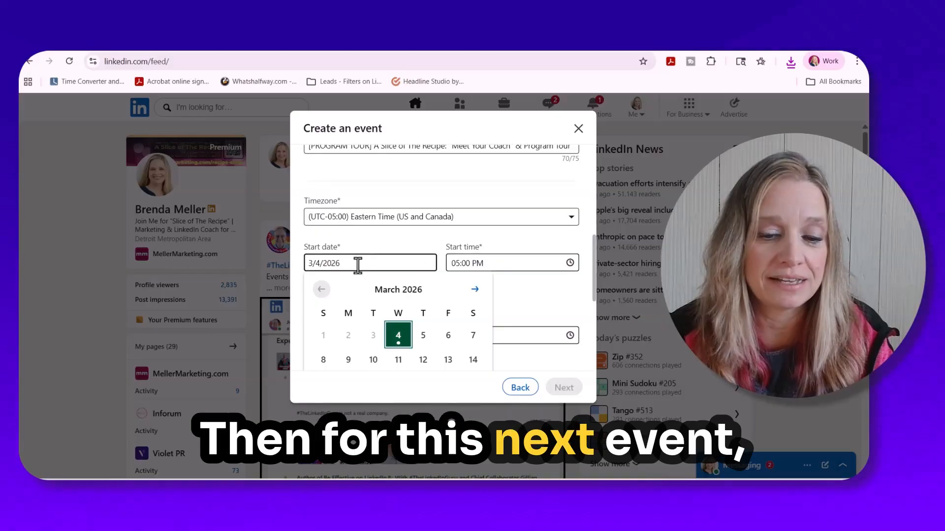
{"action": "scroll", "coordinate": [347, 265], "scroll_direction": "down", "scroll_amount": 3}
{"action": "left_click", "coordinate": [397, 273]}
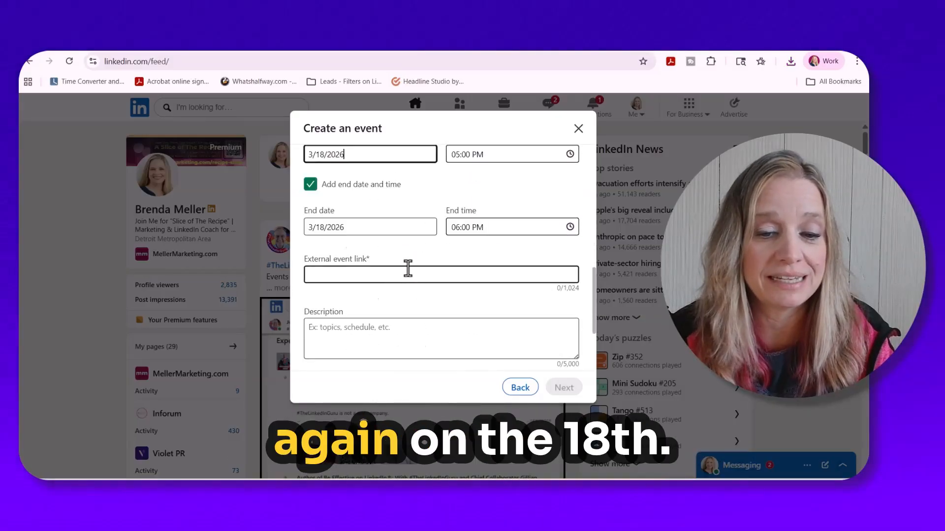
- Set the new event's start time to 04:00 PM
{"action": "scroll", "coordinate": [512, 234], "scroll_direction": "up", "scroll_amount": 1}
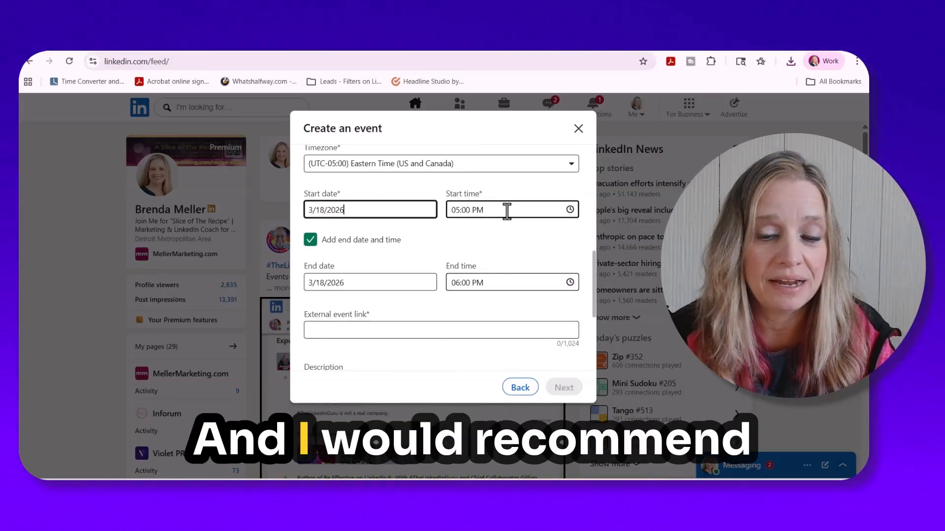
{"action": "left_click", "coordinate": [507, 209]}
{"action": "scroll", "coordinate": [519, 296], "scroll_direction": "down", "scroll_amount": 2}
{"action": "scroll", "coordinate": [518, 295], "scroll_direction": "down", "scroll_amount": 5}
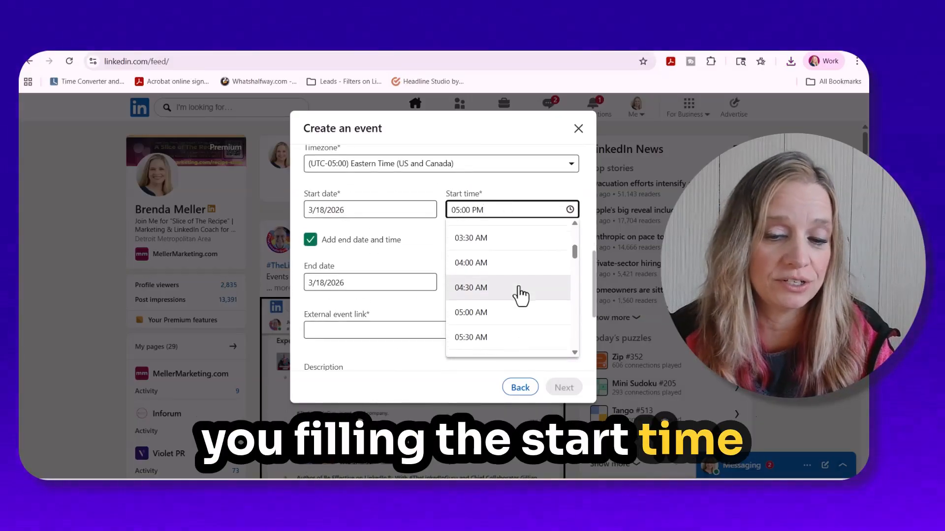
{"action": "scroll", "coordinate": [520, 296], "scroll_direction": "down", "scroll_amount": 4}
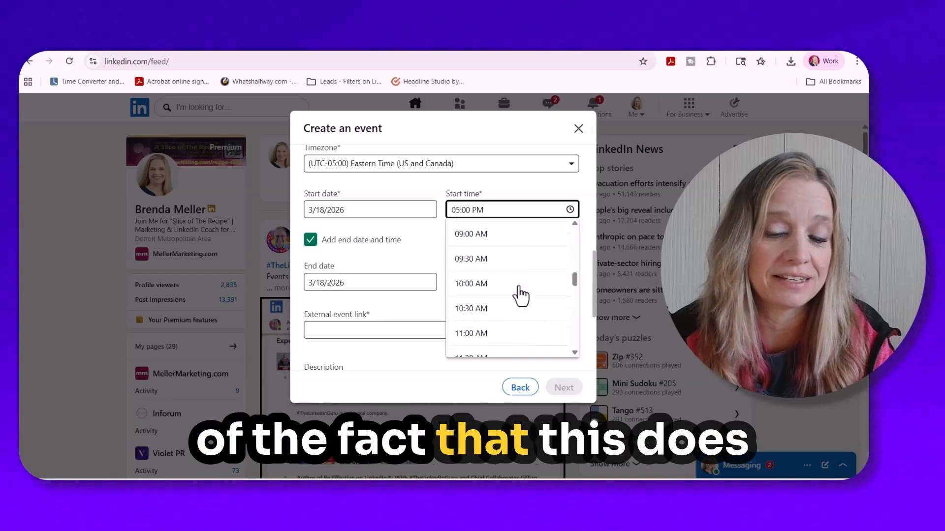
{"action": "scroll", "coordinate": [520, 295], "scroll_direction": "down", "scroll_amount": 4}
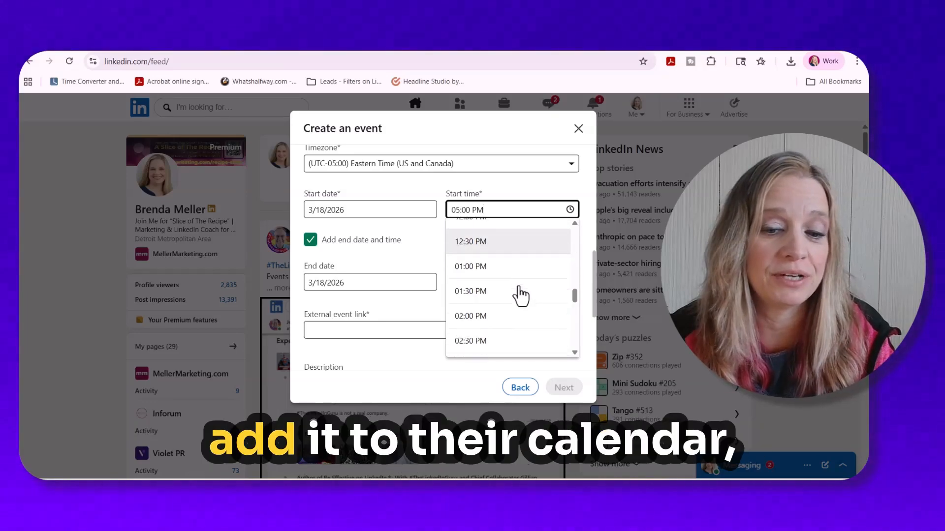
{"action": "left_click", "coordinate": [507, 303]}
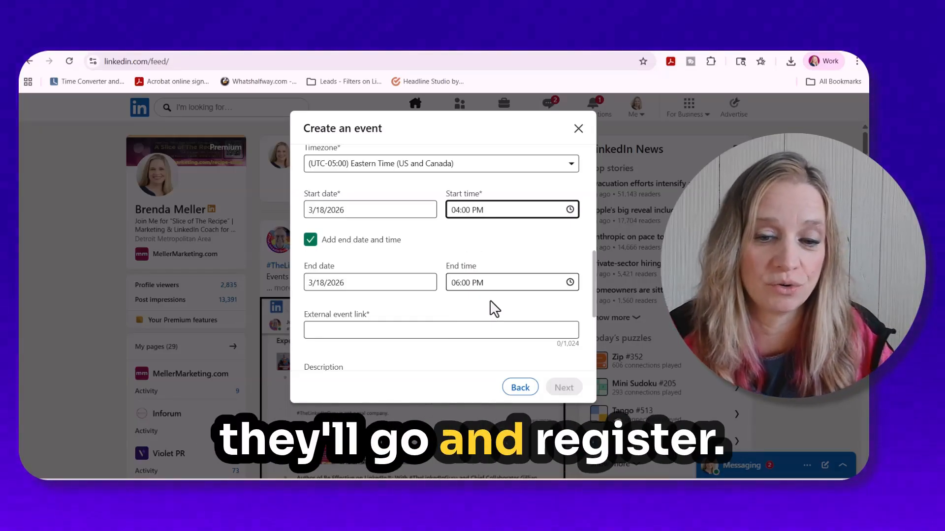
- Set the new event's end time to 05:00 PM
{"action": "left_click", "coordinate": [500, 285]}
{"action": "scroll", "coordinate": [502, 310], "scroll_direction": "down", "scroll_amount": 7}
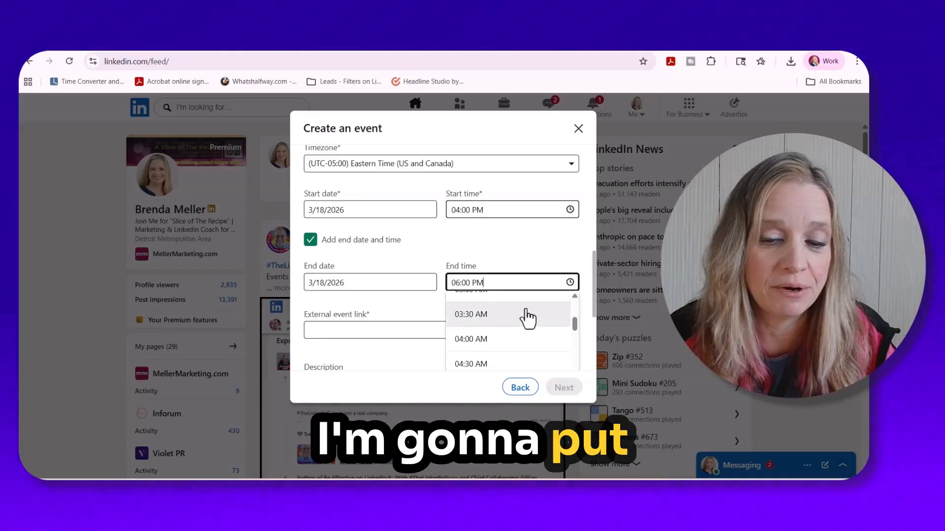
{"action": "scroll", "coordinate": [531, 322], "scroll_direction": "down", "scroll_amount": 8}
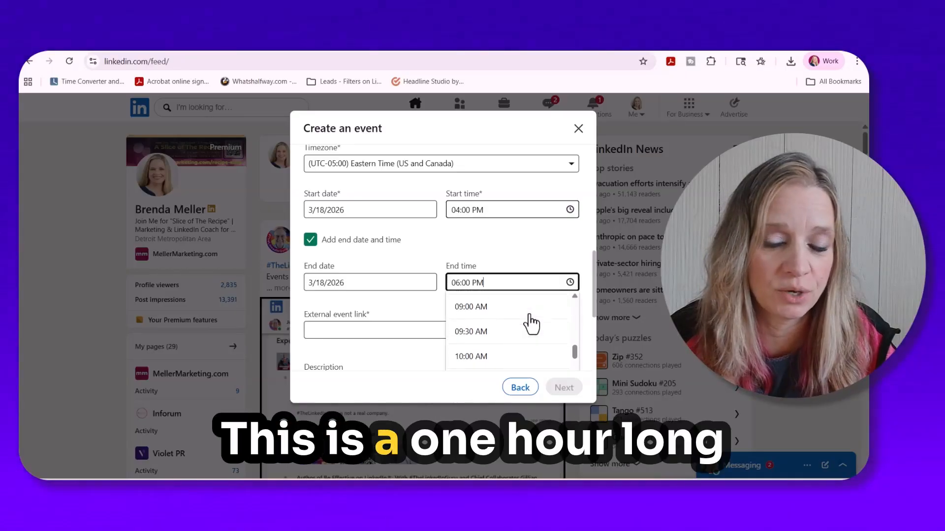
{"action": "scroll", "coordinate": [528, 330], "scroll_direction": "down", "scroll_amount": 3}
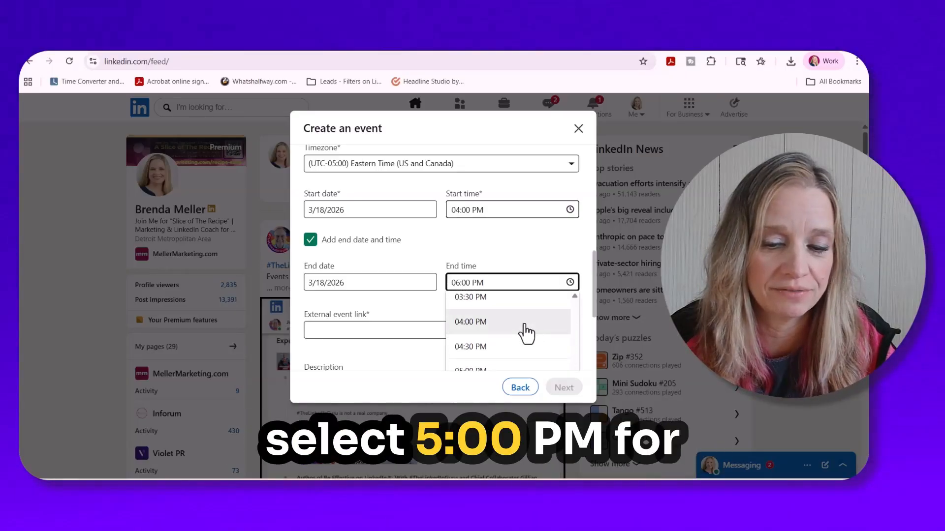
{"action": "left_click", "coordinate": [500, 327]}
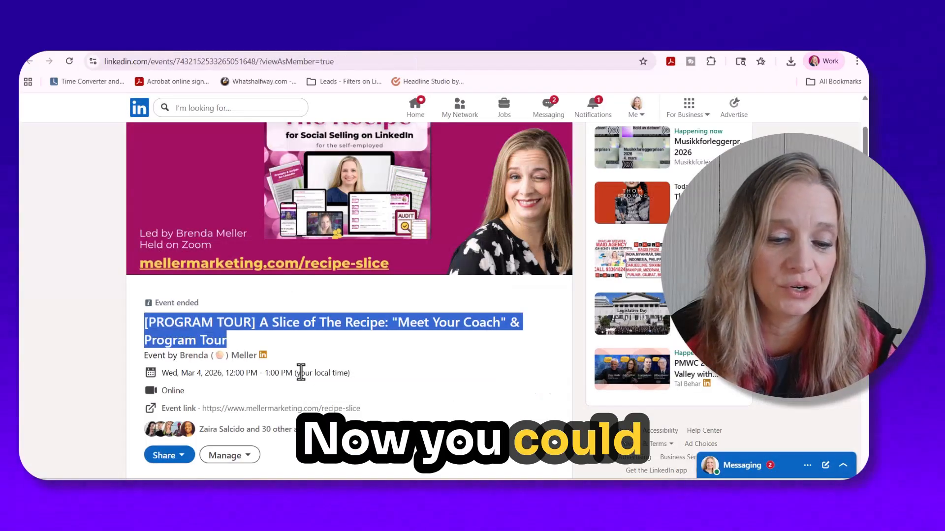
{"action": "right_click", "coordinate": [259, 410]}
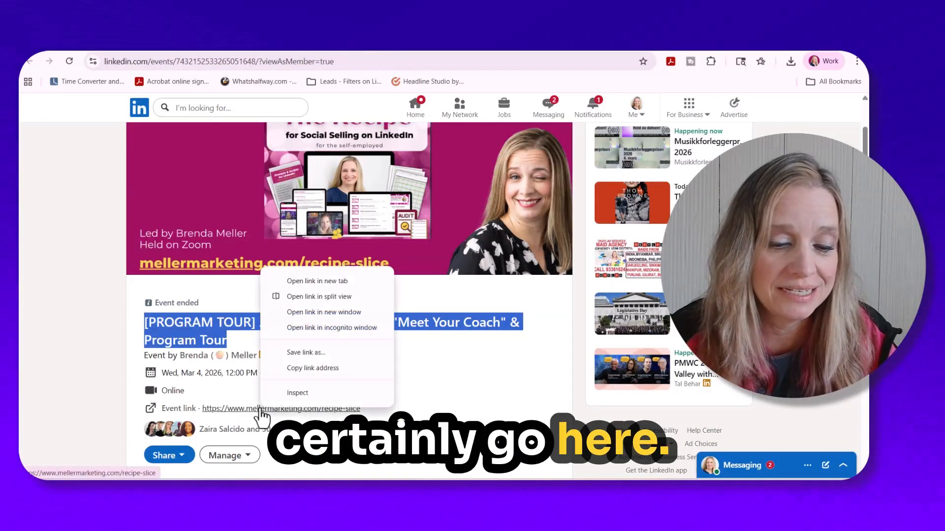
{"action": "left_click", "coordinate": [311, 370]}
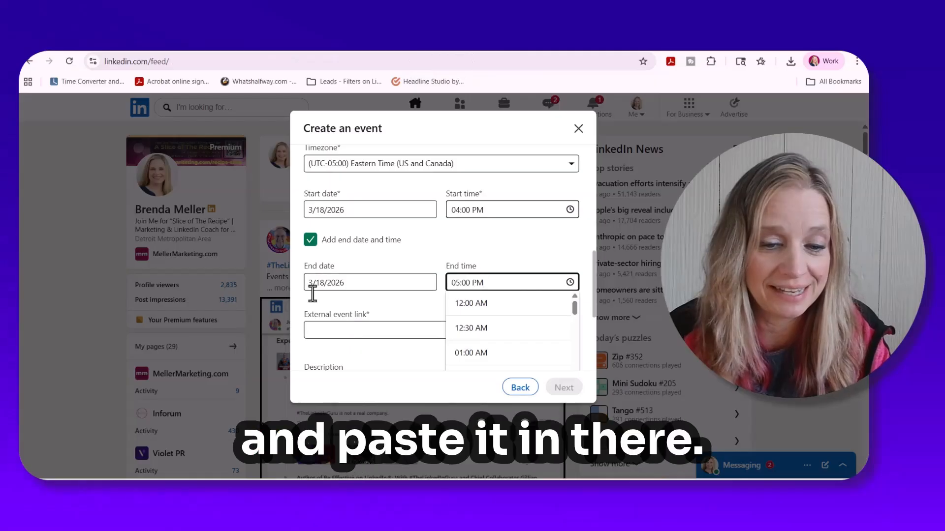
{"action": "left_click", "coordinate": [326, 331]}
{"action": "key", "text": "ctrl+v"}
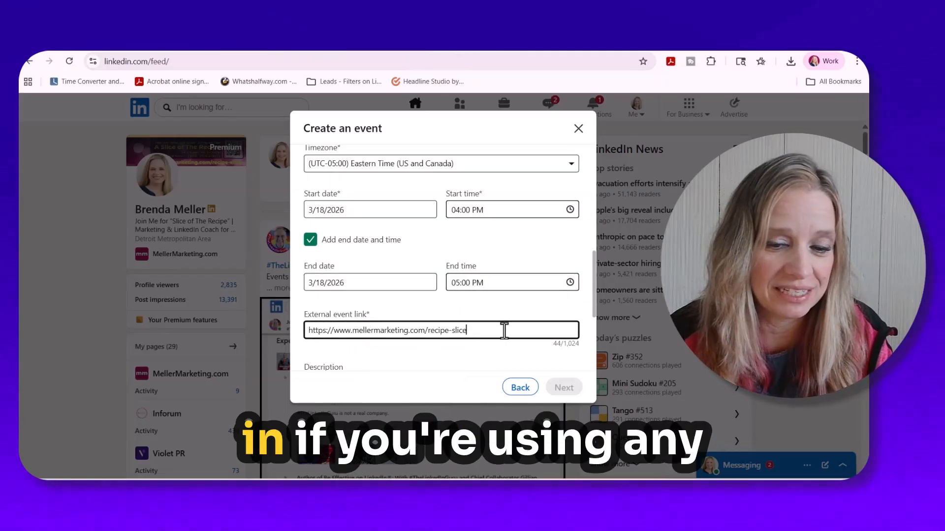
- Open the past event's details and expand its full About text
{"action": "scroll", "coordinate": [517, 329], "scroll_direction": "down", "scroll_amount": 3}
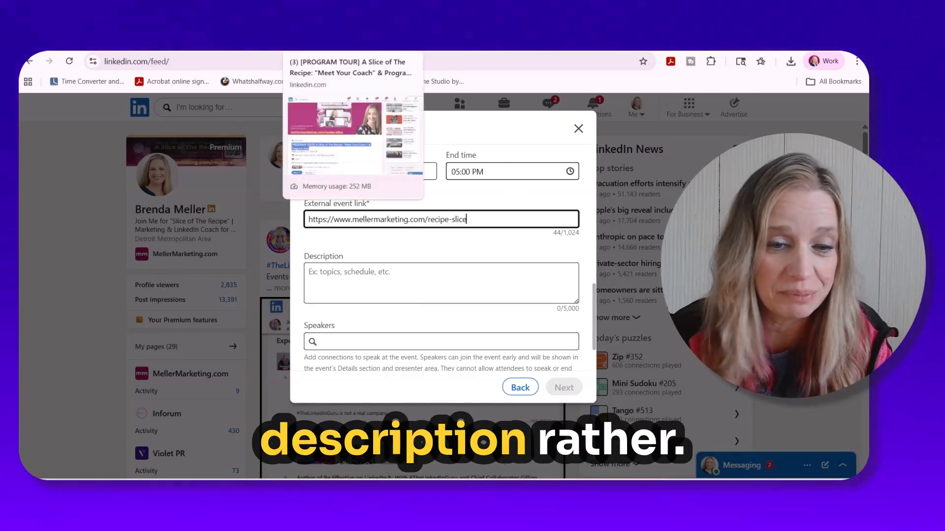
{"action": "left_click", "coordinate": [318, 43]}
{"action": "scroll", "coordinate": [312, 371], "scroll_direction": "down", "scroll_amount": 3}
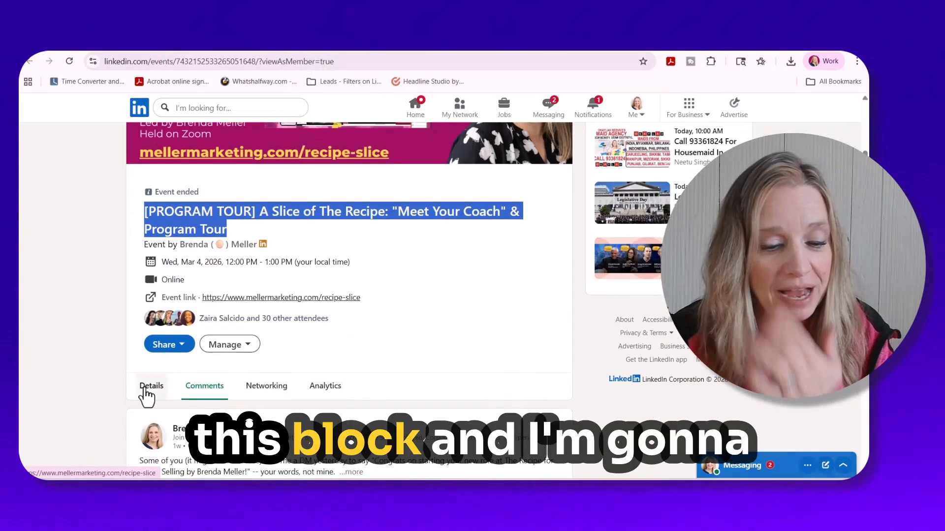
{"action": "scroll", "coordinate": [258, 407], "scroll_direction": "down", "scroll_amount": 3}
{"action": "left_click", "coordinate": [153, 221]}
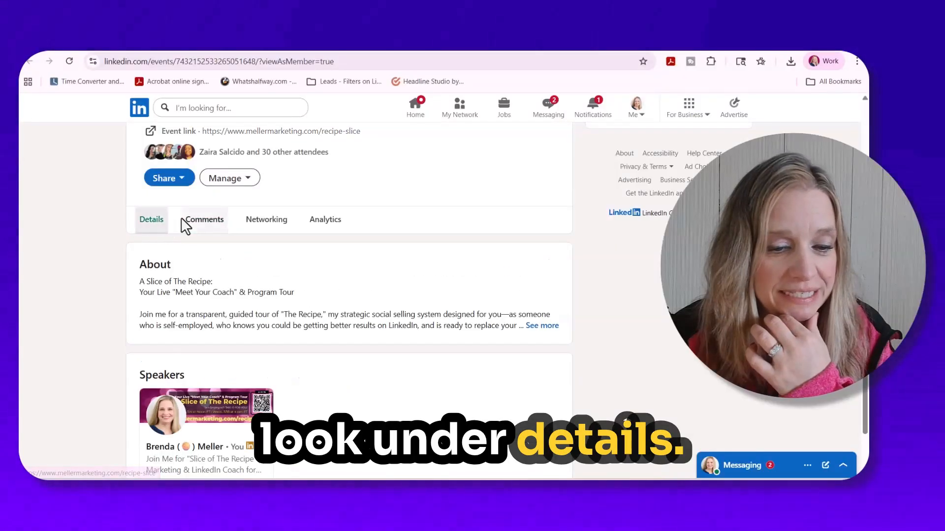
{"action": "left_click", "coordinate": [533, 326]}
{"action": "scroll", "coordinate": [535, 324], "scroll_direction": "down", "scroll_amount": 5}
{"action": "scroll", "coordinate": [349, 315], "scroll_direction": "up", "scroll_amount": 10}
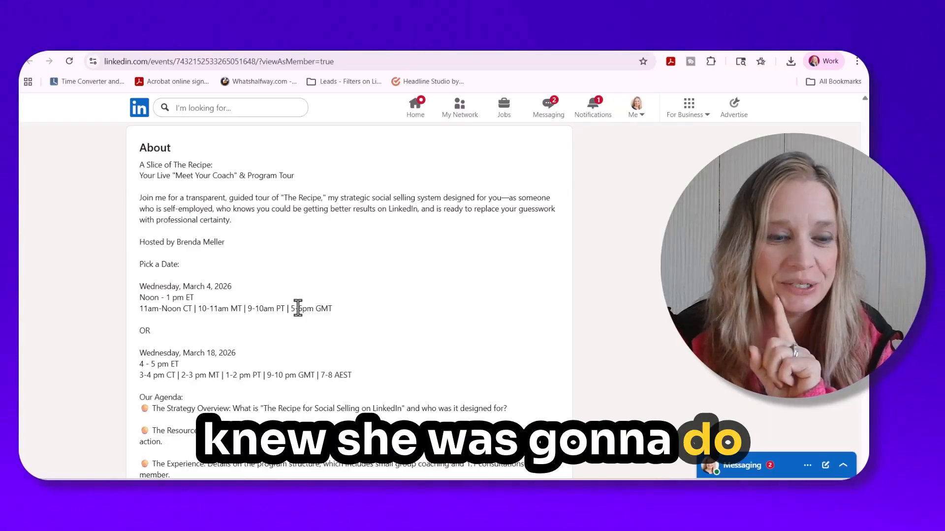
- Copy the past event's entire About text and paste it as plain text into the new event's description
{"action": "left_click_drag", "start_coordinate": [136, 167], "coordinate": [291, 287]}
{"action": "scroll", "coordinate": [291, 286], "scroll_direction": "down", "scroll_amount": 7}
{"action": "scroll", "coordinate": [290, 295], "scroll_direction": "down", "scroll_amount": 2}
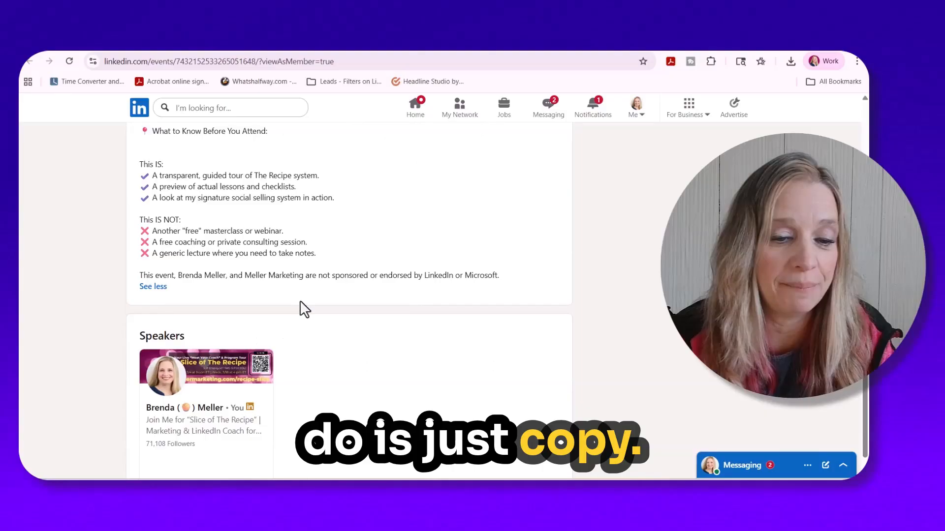
{"action": "left_click", "coordinate": [512, 277], "text": "shift"}
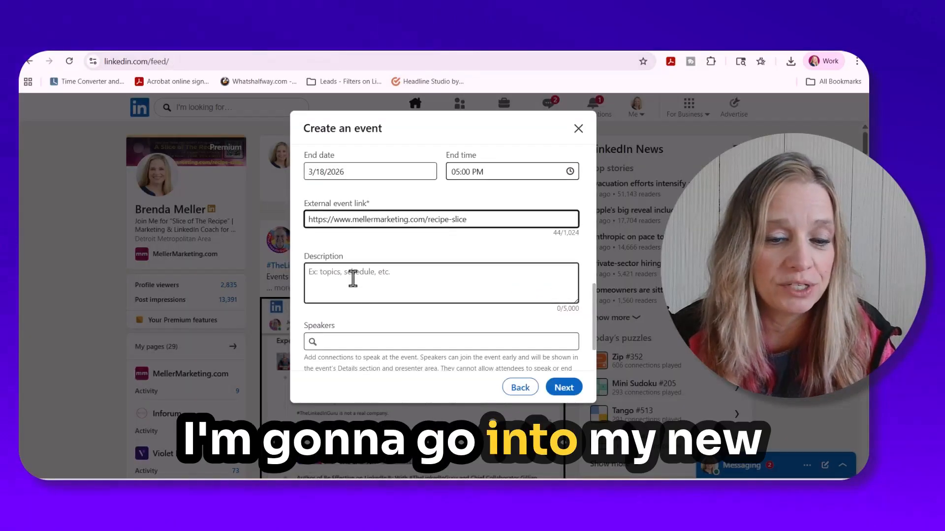
{"action": "left_click", "coordinate": [347, 275]}
{"action": "right_click", "coordinate": [347, 275]}
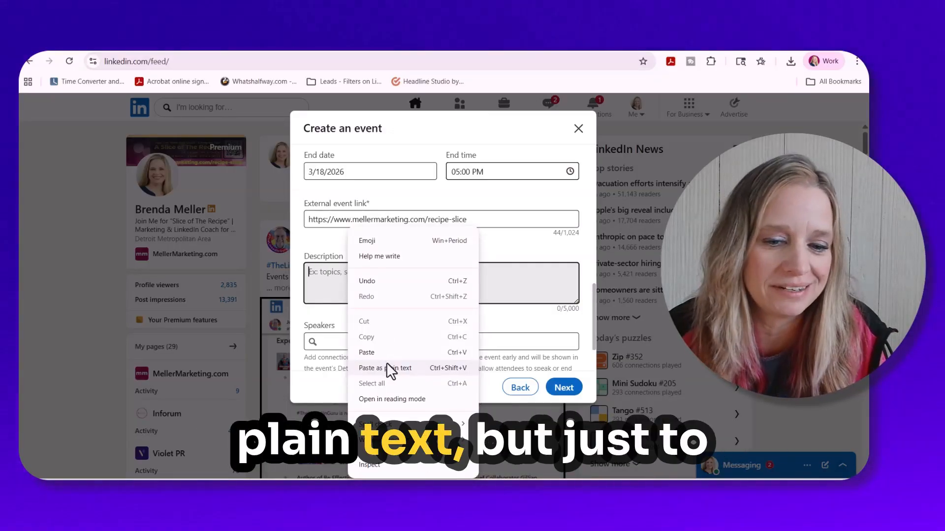
{"action": "left_click", "coordinate": [387, 366]}
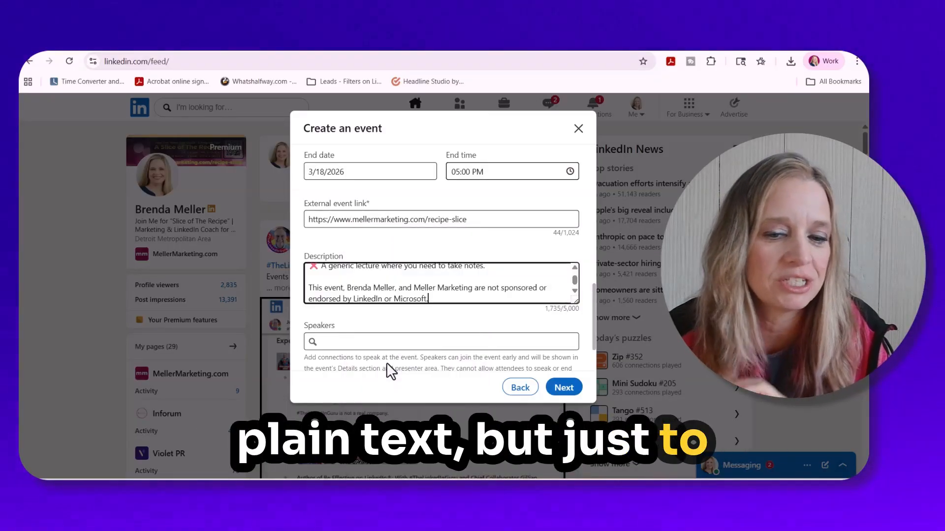
- Enlarge the description box and return to the start of its text
{"action": "left_click", "coordinate": [575, 306]}
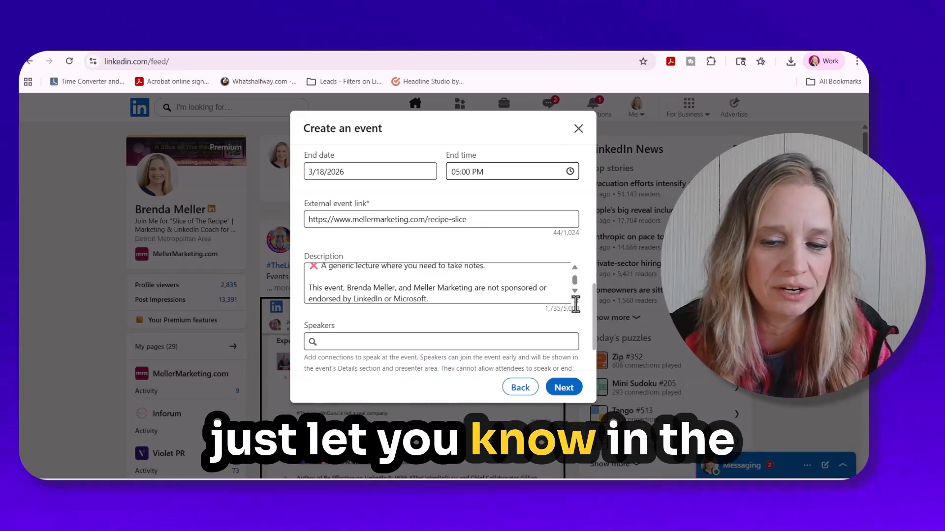
{"action": "left_click_drag", "start_coordinate": [575, 301], "coordinate": [574, 381]}
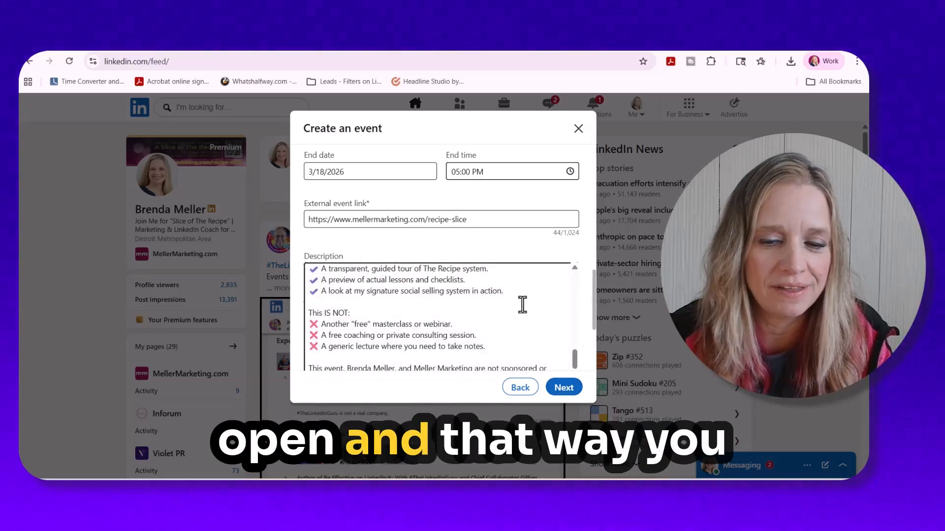
{"action": "scroll", "coordinate": [561, 271], "scroll_direction": "down", "scroll_amount": 3}
{"action": "left_click_drag", "start_coordinate": [575, 289], "coordinate": [574, 366]}
{"action": "scroll", "coordinate": [546, 278], "scroll_direction": "up", "scroll_amount": 5}
{"action": "scroll", "coordinate": [531, 279], "scroll_direction": "up", "scroll_amount": 10}
{"action": "scroll", "coordinate": [379, 205], "scroll_direction": "up", "scroll_amount": 3}
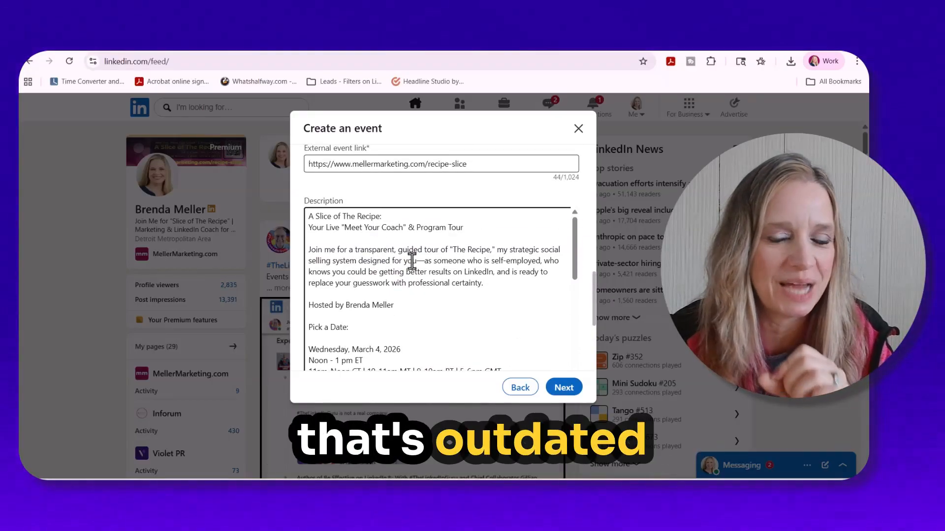
- Delete the "Pick a Date:" heading, the Wednesday, March 4, 2026 session times and the "OR" from the description
{"action": "scroll", "coordinate": [411, 263], "scroll_direction": "down", "scroll_amount": 2}
{"action": "double_click", "coordinate": [317, 271]}
{"action": "left_click_drag", "start_coordinate": [317, 271], "coordinate": [350, 272]}
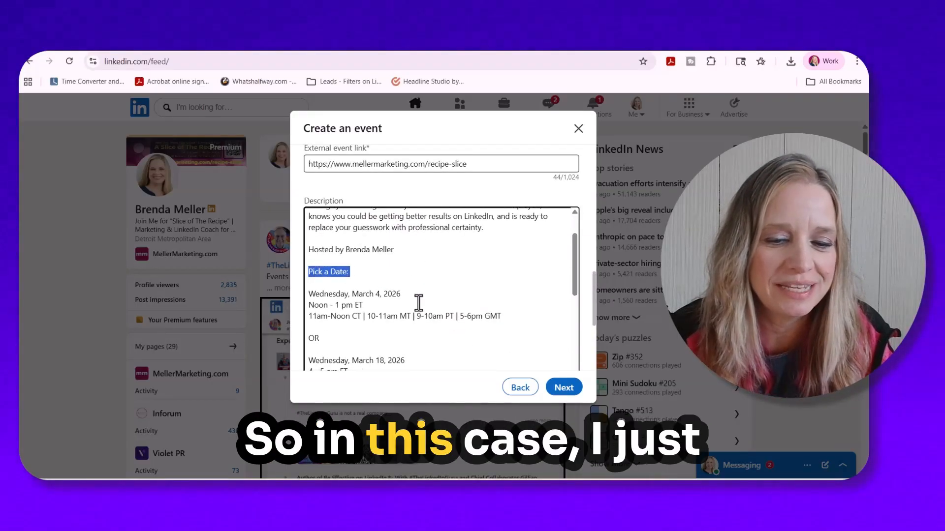
{"action": "left_click", "coordinate": [511, 326], "text": "shift"}
{"action": "left_click", "coordinate": [355, 336], "text": "shift"}
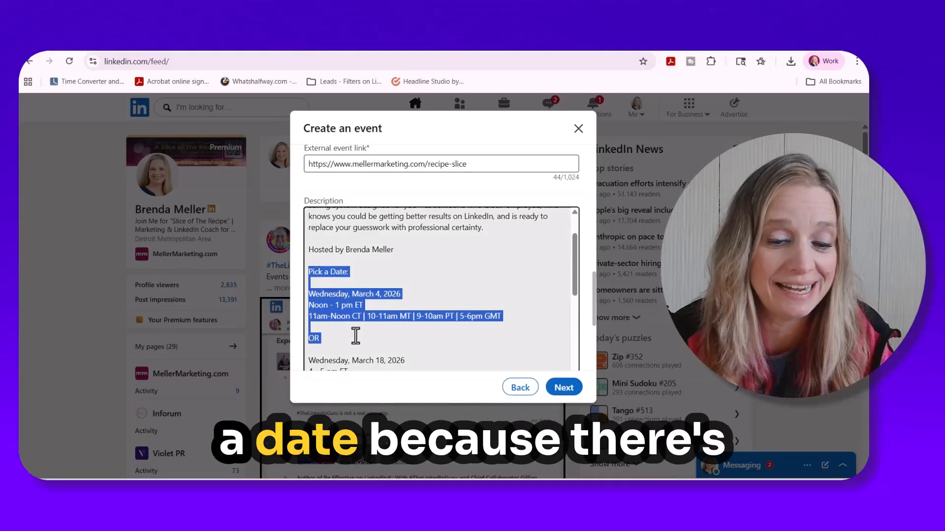
{"action": "key", "text": "BackSpace"}
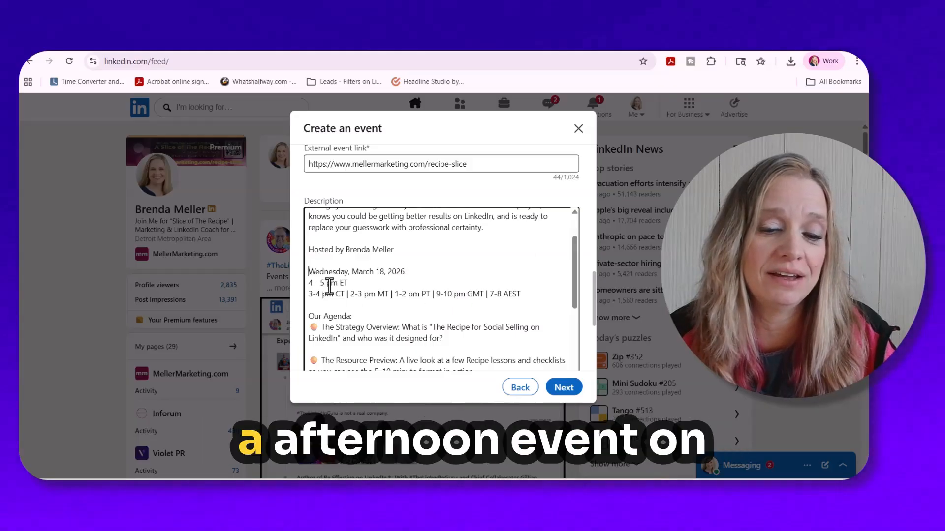
- Move the "7-8 AEST" time in the description onto its own line and precede it with "Thursday, March 18, 2026 |"
{"action": "left_click", "coordinate": [488, 294]}
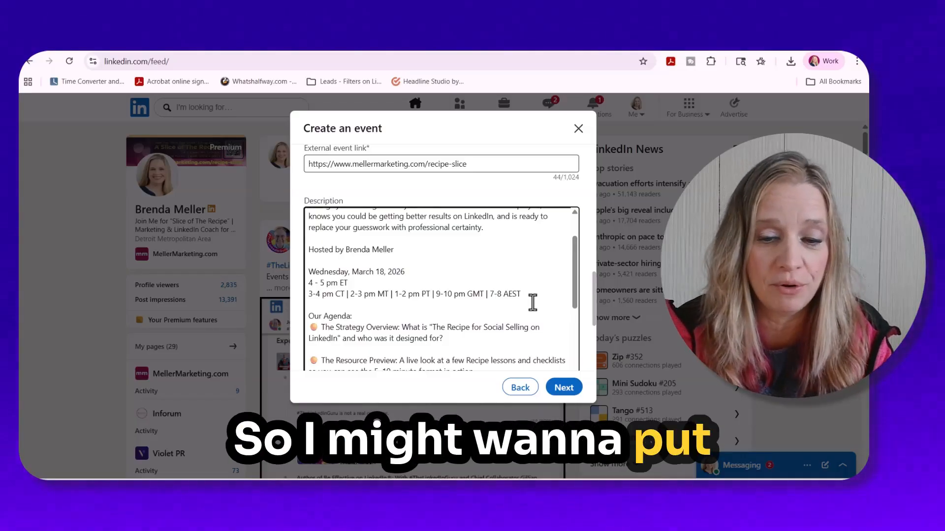
{"action": "key", "text": "Return"}
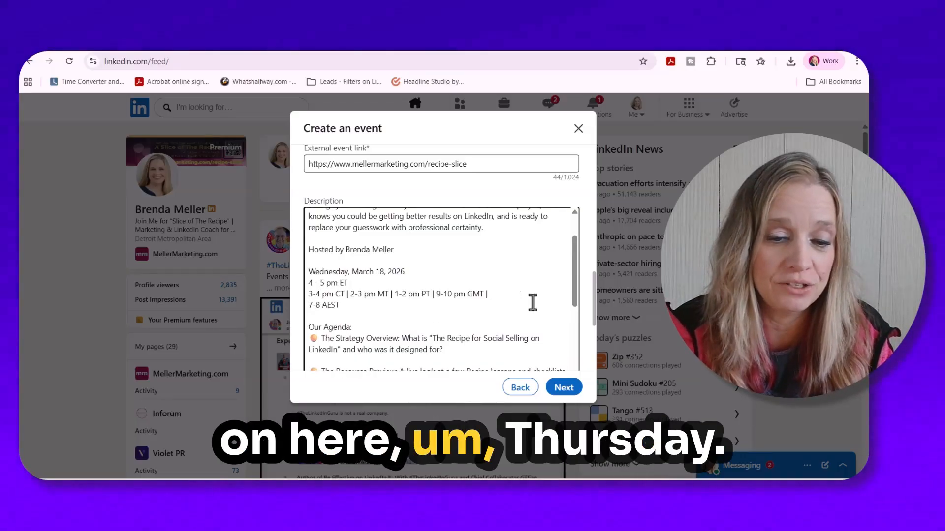
{"action": "type", "text": "Tu"}
{"action": "key", "text": "BackSpace"}
{"action": "key", "text": "BackSpace"}
{"action": "key", "text": "BackSpace"}
{"action": "key", "text": "BackSpace"}
{"action": "type", "text": "hursday, ar"}
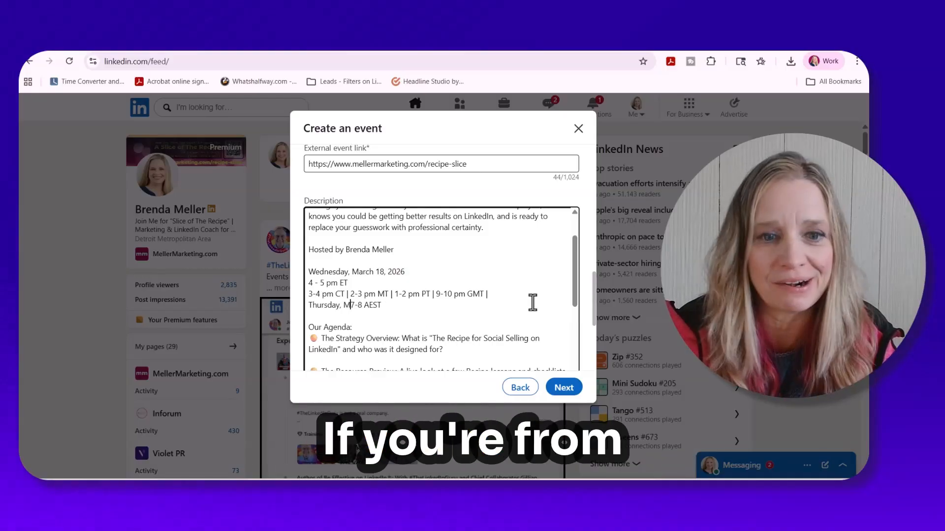
{"action": "type", "text": "March 18, "}
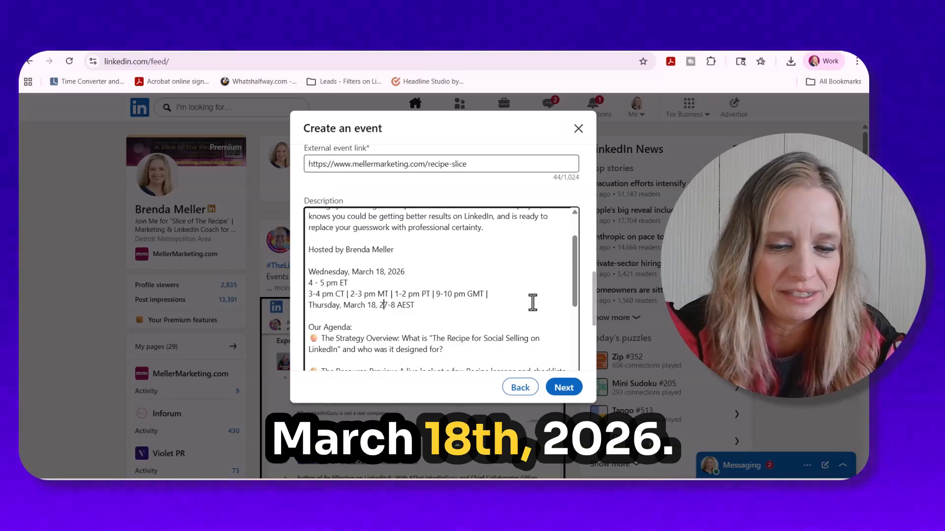
{"action": "type", "text": "2026 |"}
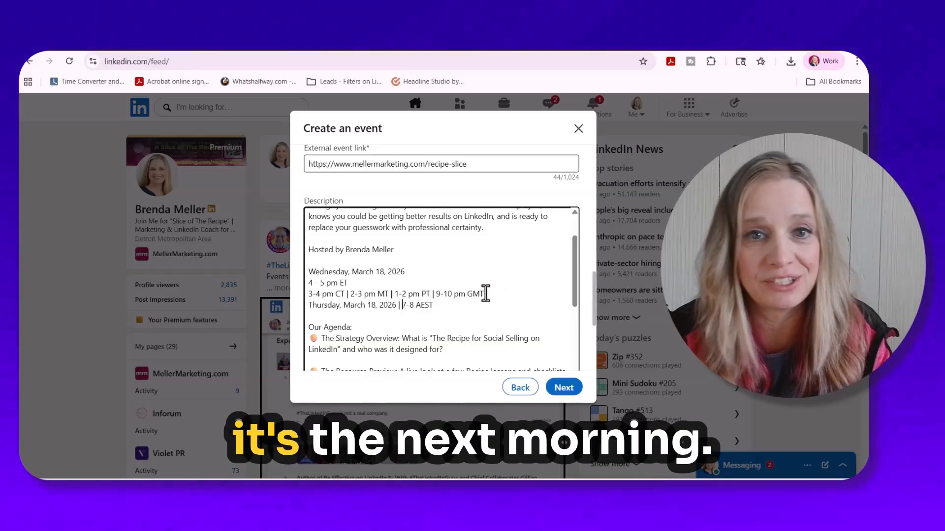
- Review the rest of the description, add the host's own profile as the event's speaker, and continue to the event's announcement post
{"action": "scroll", "coordinate": [484, 294], "scroll_direction": "down", "scroll_amount": 3}
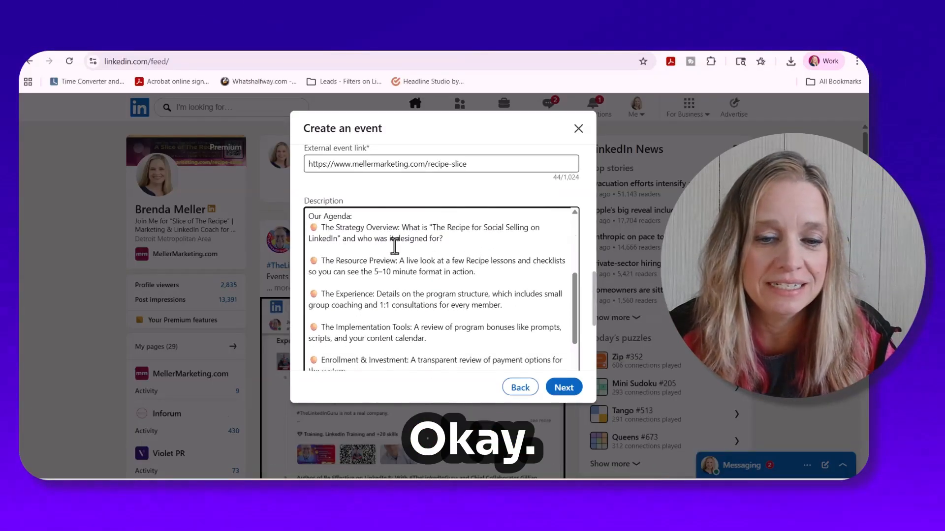
{"action": "scroll", "coordinate": [428, 273], "scroll_direction": "down", "scroll_amount": 5}
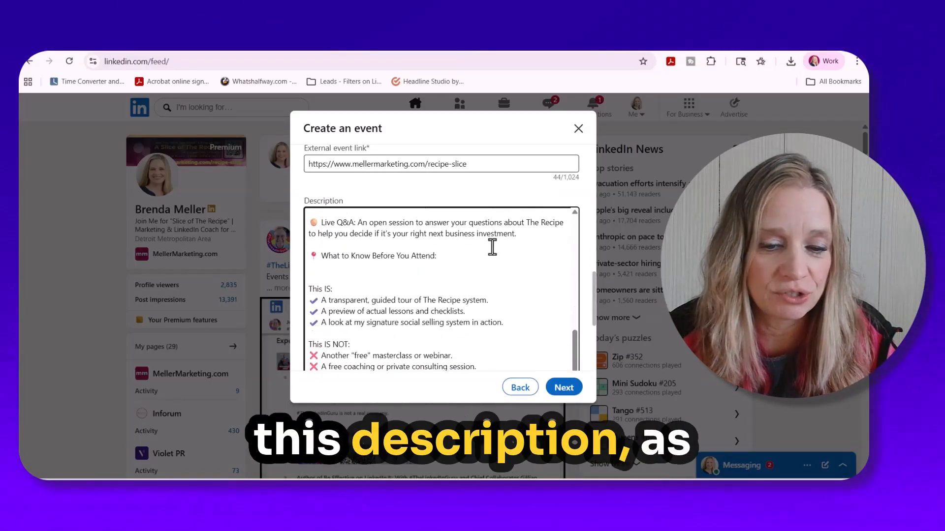
{"action": "scroll", "coordinate": [497, 241], "scroll_direction": "down", "scroll_amount": 5}
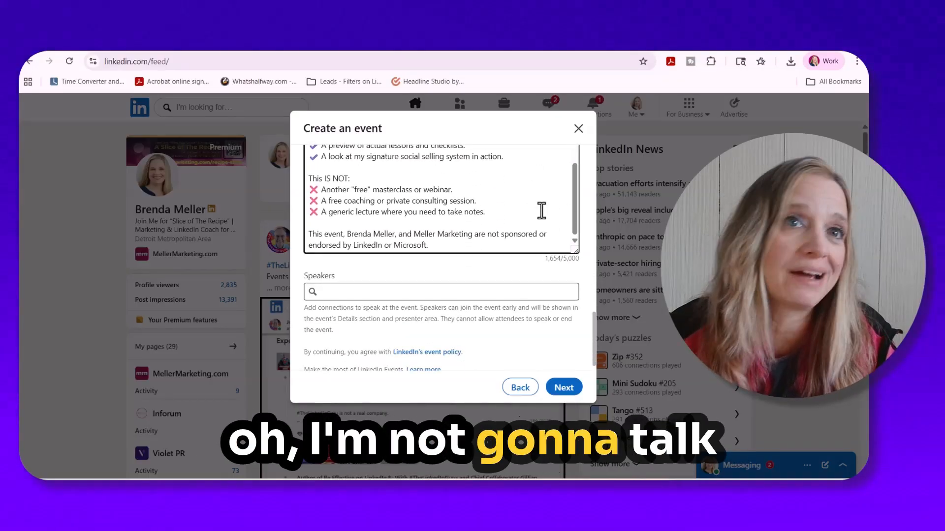
{"action": "left_click", "coordinate": [354, 293]}
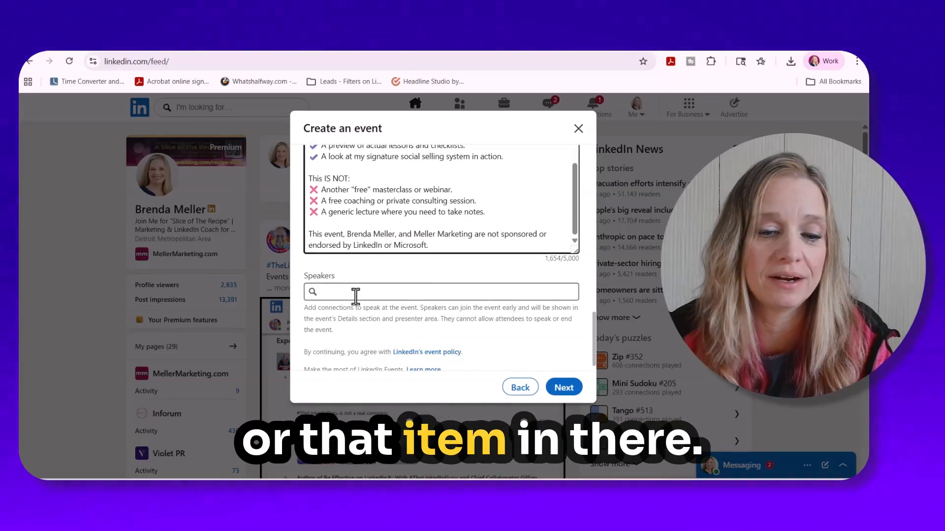
{"action": "type", "text": "Brrenda"}
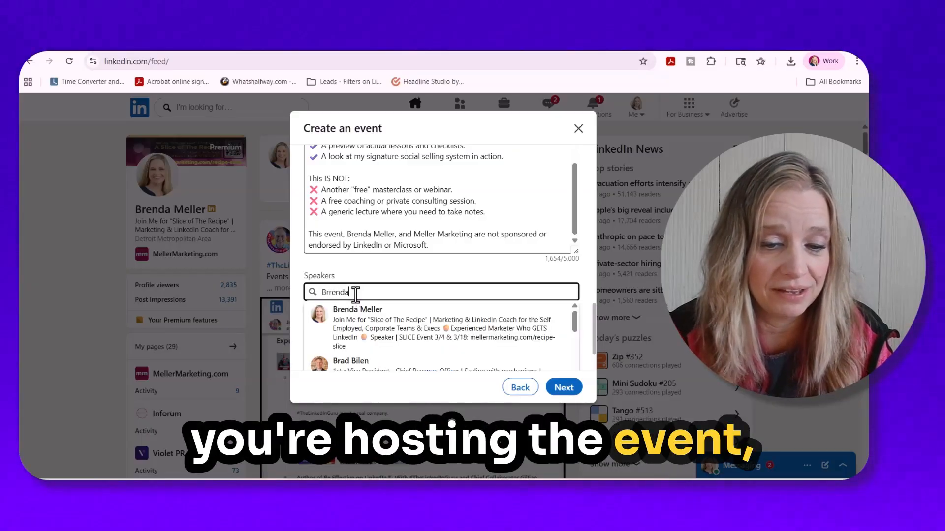
{"action": "key", "text": "BackSpace"}
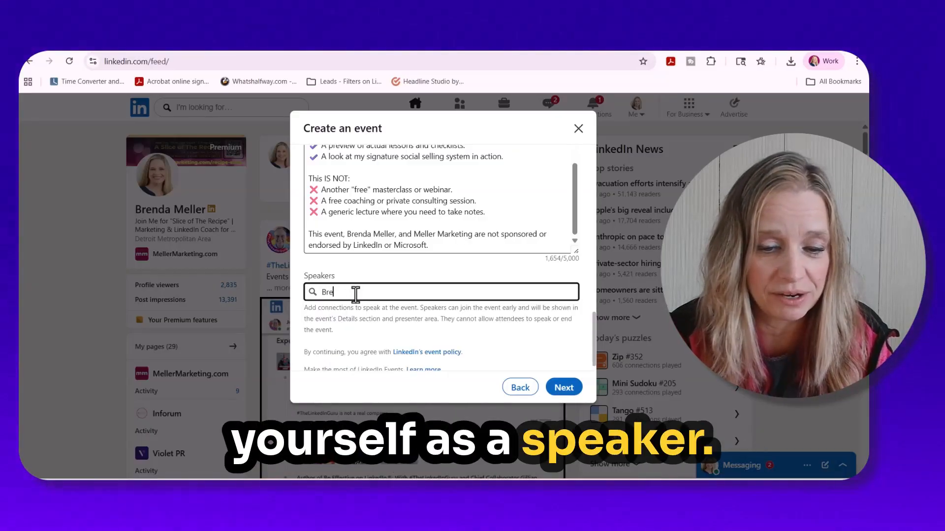
{"action": "type", "text": "a"}
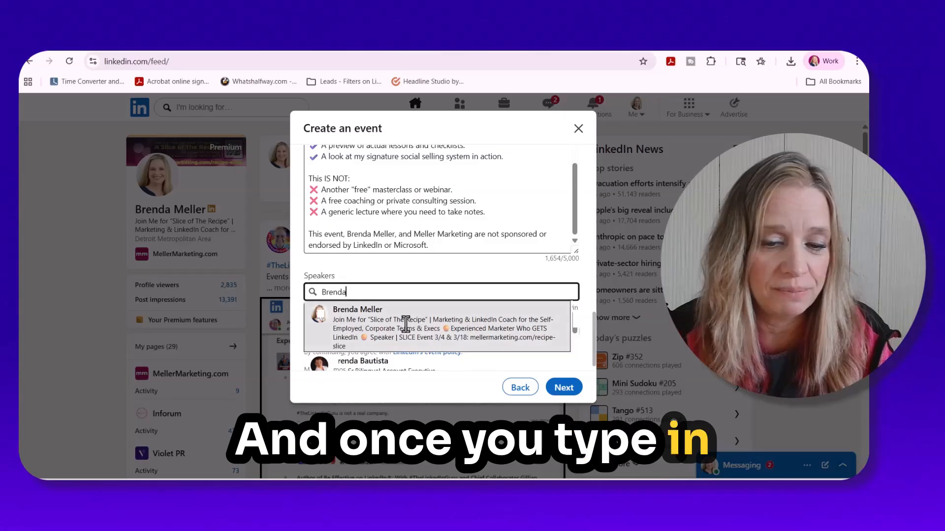
{"action": "left_click", "coordinate": [403, 317]}
{"action": "scroll", "coordinate": [453, 228], "scroll_direction": "down", "scroll_amount": 2}
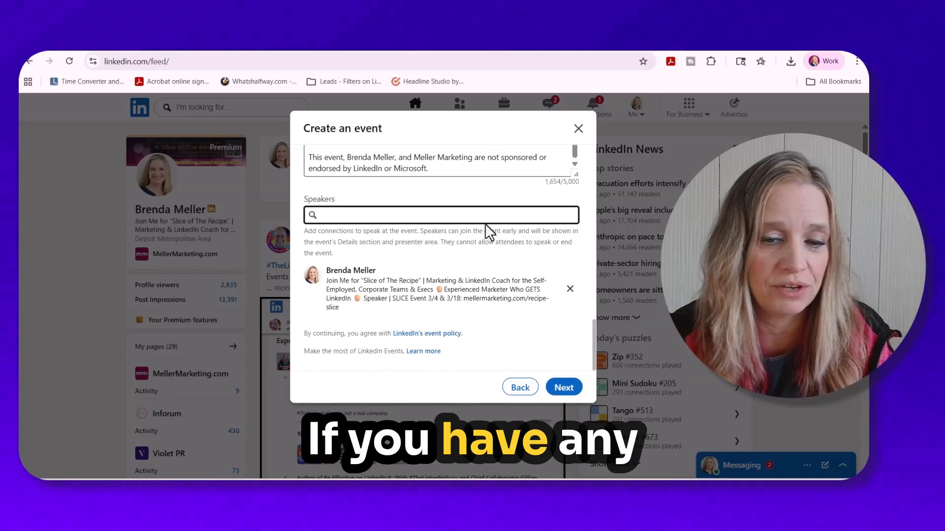
{"action": "left_click", "coordinate": [566, 390]}
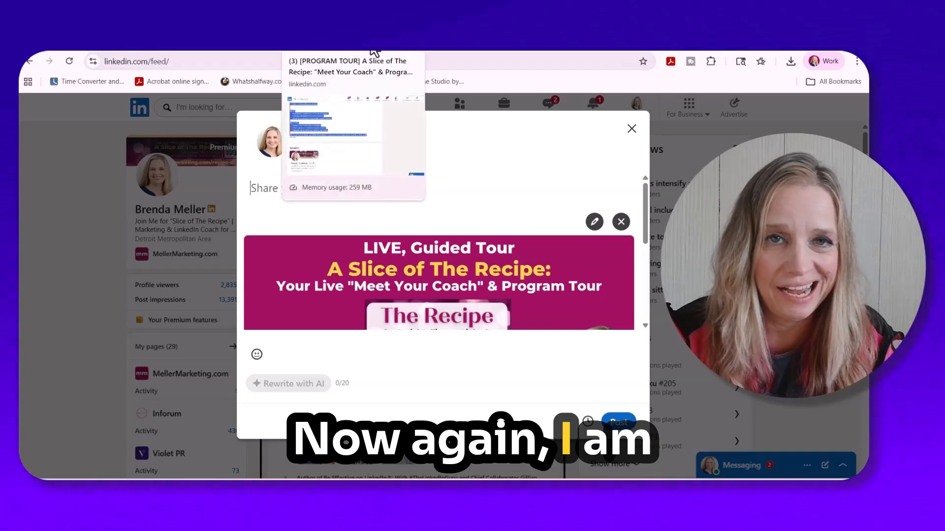
- Return to the past event's page, show its comments, and expand the full text of the original announcement post
{"action": "left_click", "coordinate": [373, 50]}
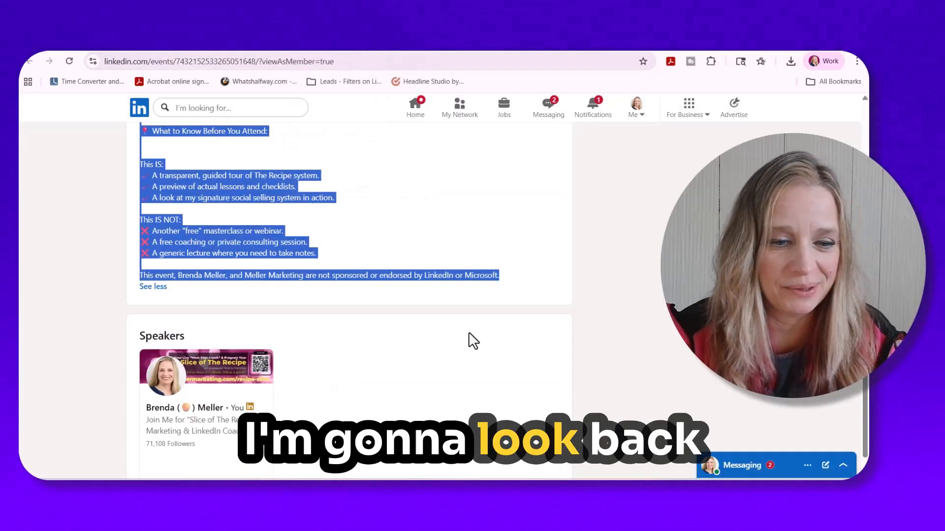
{"action": "scroll", "coordinate": [443, 316], "scroll_direction": "up", "scroll_amount": 4}
{"action": "scroll", "coordinate": [496, 344], "scroll_direction": "up", "scroll_amount": 10}
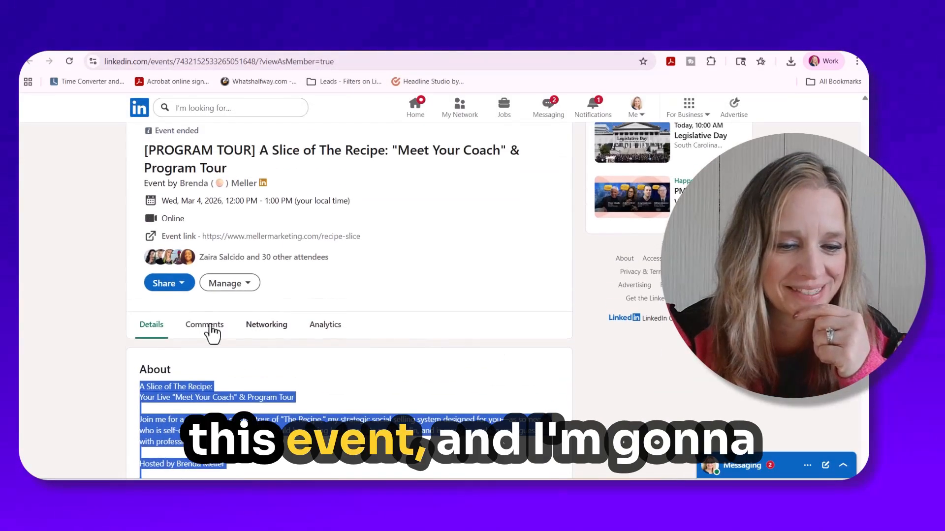
{"action": "left_click", "coordinate": [190, 332]}
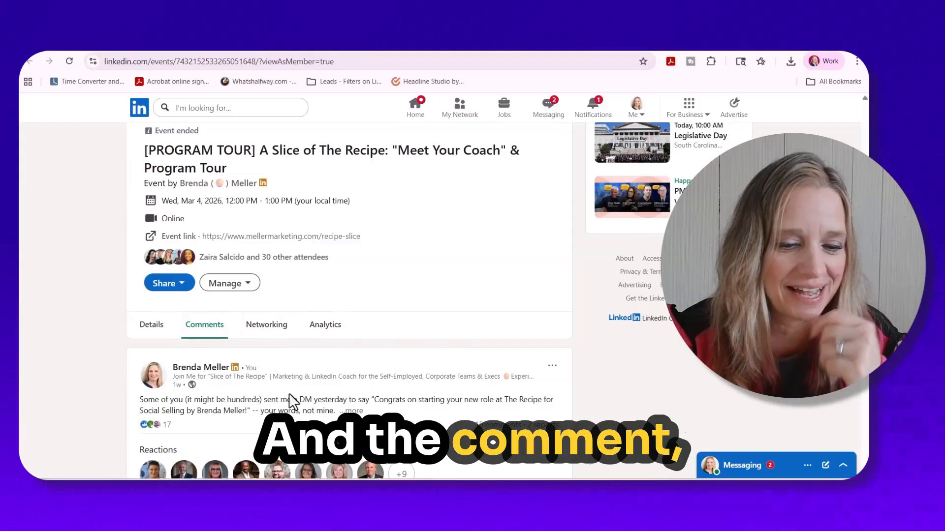
{"action": "left_click", "coordinate": [353, 412]}
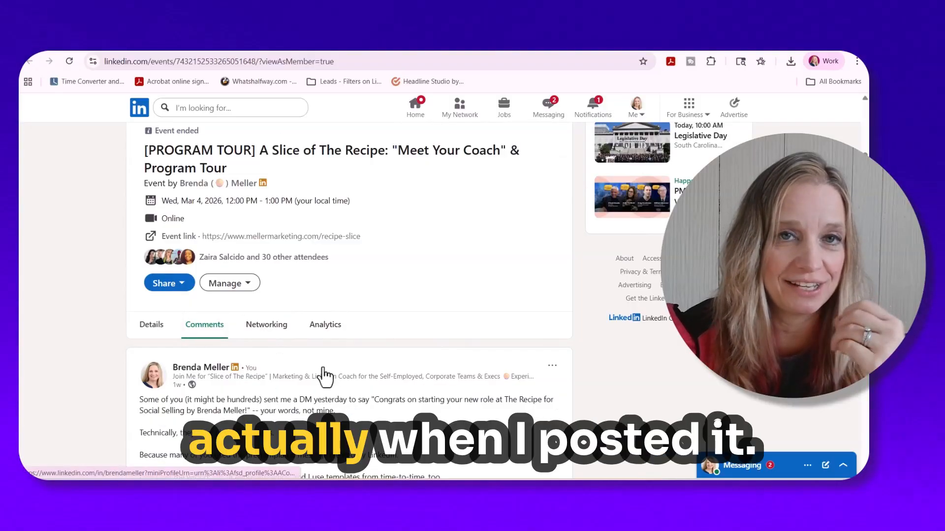
{"action": "scroll", "coordinate": [325, 369], "scroll_direction": "down", "scroll_amount": 3}
{"action": "scroll", "coordinate": [251, 317], "scroll_direction": "down", "scroll_amount": 1}
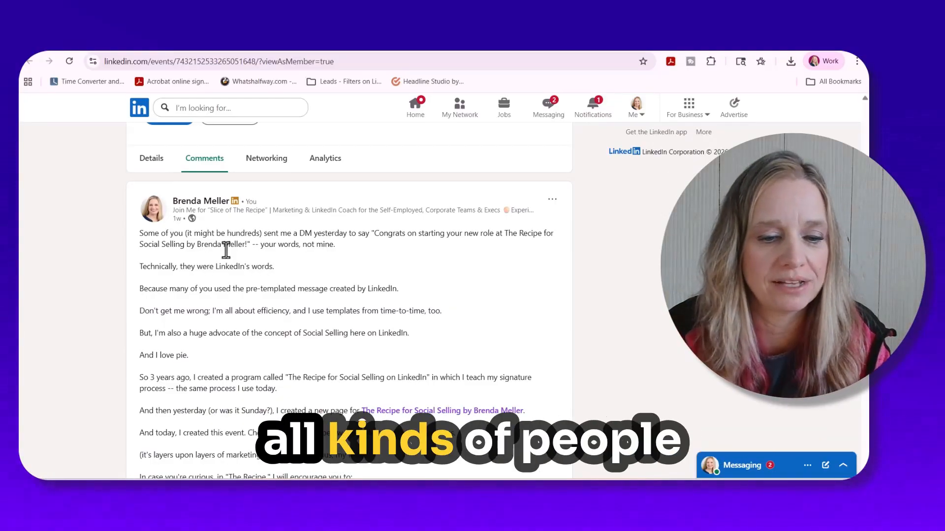
- Copy the past post's text from "I'm also a huge advocate" through its end and paste it into the new event's post
{"action": "scroll", "coordinate": [296, 320], "scroll_direction": "down", "scroll_amount": 3}
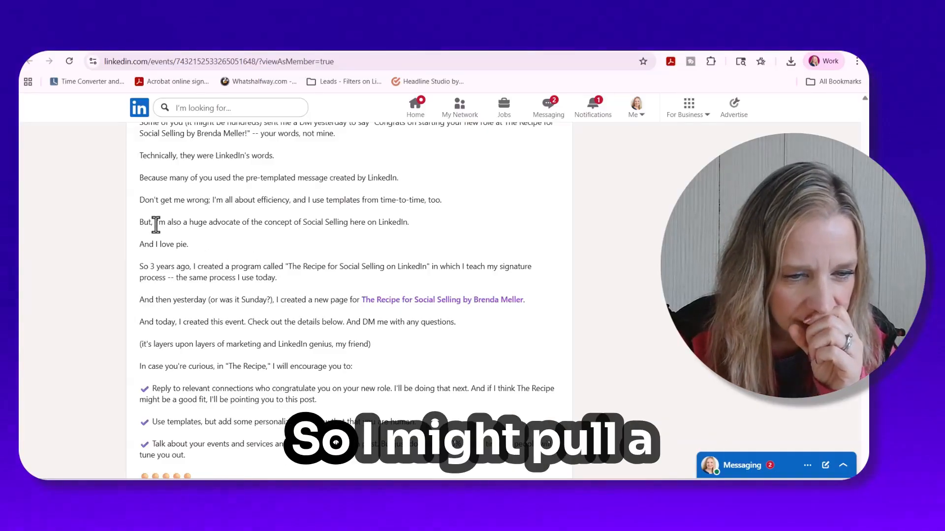
{"action": "left_click_drag", "start_coordinate": [155, 222], "coordinate": [366, 282]}
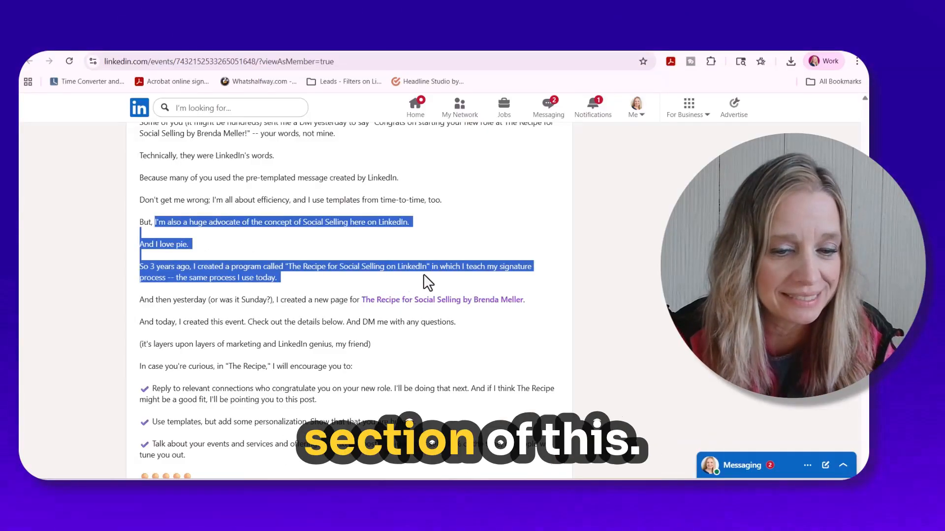
{"action": "scroll", "coordinate": [423, 274], "scroll_direction": "down", "scroll_amount": 1}
{"action": "scroll", "coordinate": [424, 276], "scroll_direction": "down", "scroll_amount": 3}
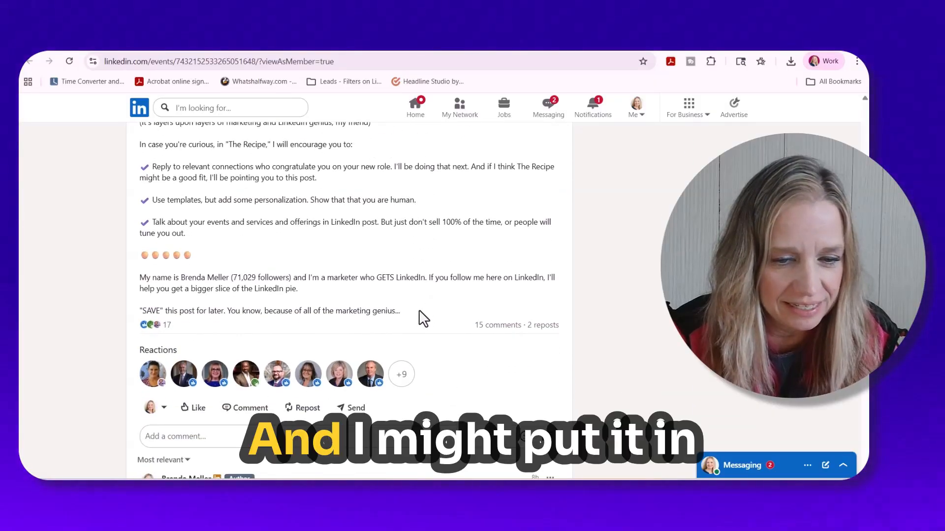
{"action": "left_click", "coordinate": [418, 310], "text": "shift"}
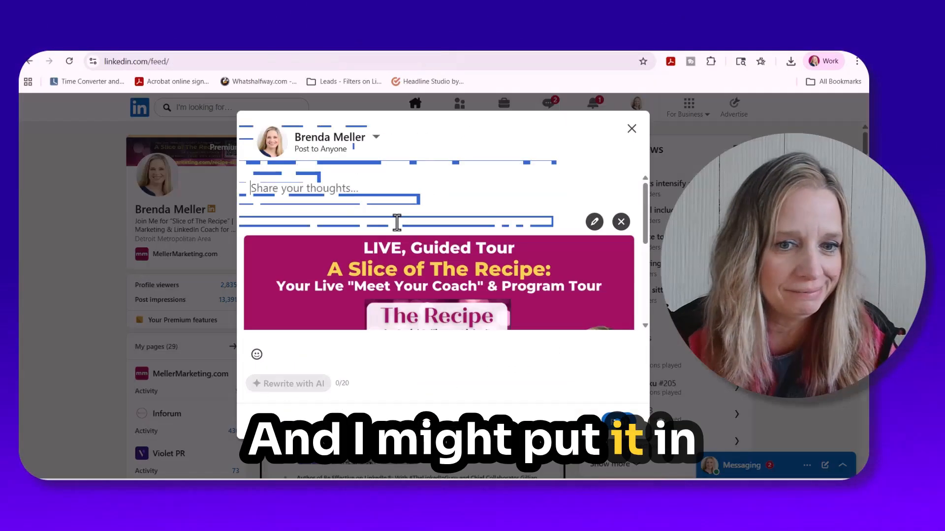
{"action": "key", "text": "ctrl+v"}
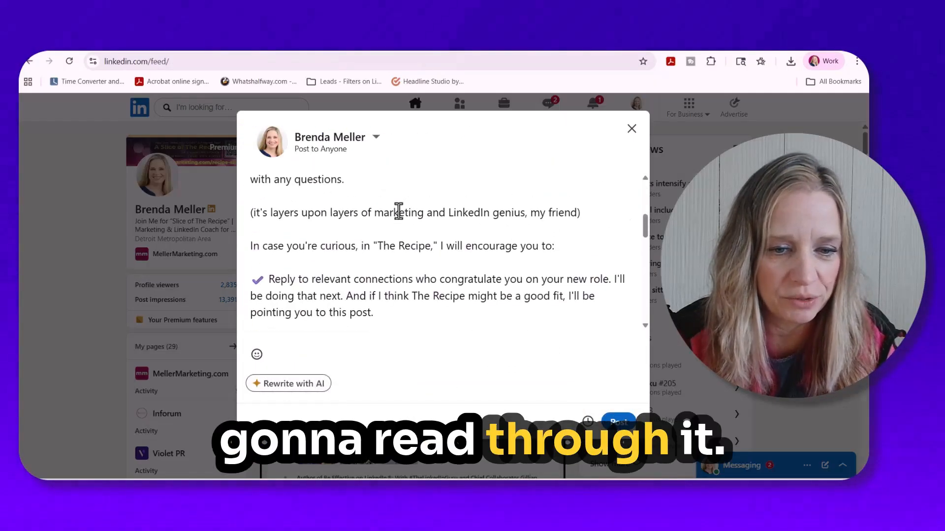
- Begin the pasted post with the sentence: I'm offering my "Program Tour" one more time in March
{"action": "scroll", "coordinate": [397, 210], "scroll_direction": "up", "scroll_amount": 5}
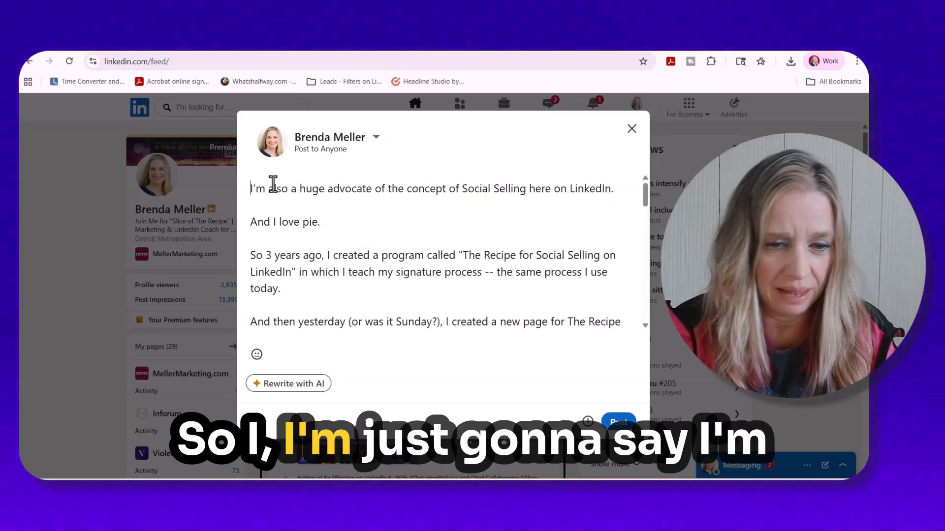
{"action": "type", "text": "I'm a "}
{"action": "type", "text": "feringmy"}
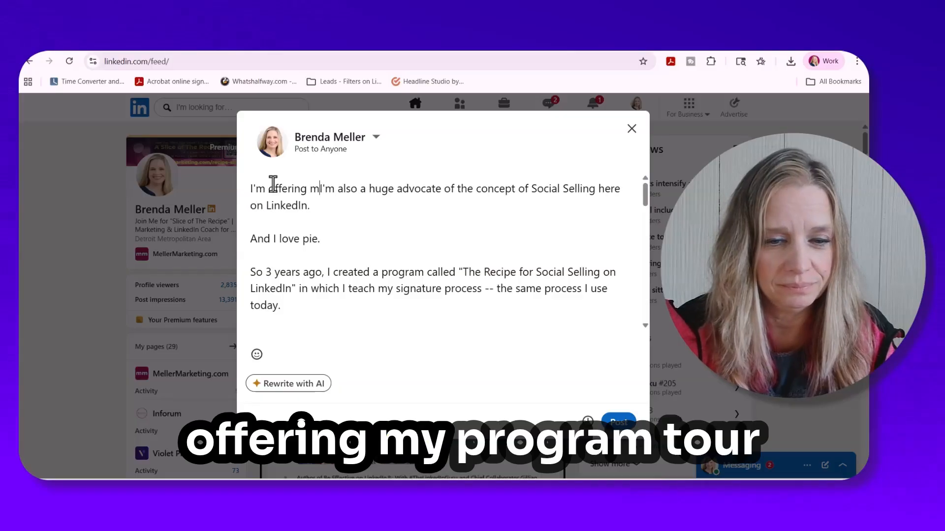
{"action": "type", "text": "rog"}
{"action": "key", "text": "BackSpace"}
{"action": "key", "text": "BackSpace"}
{"action": "key", "text": "BackSpace"}
{"action": "key", "text": "BackSpace"}
{"action": "key", "text": "BackSpace"}
{"action": "key", "text": "BackSpace"}
{"action": "key", "text": "BackSpace"}
{"action": "type", "text": "y \"Program Tour\" ond"}
{"action": "type", "text": "more time in M"}
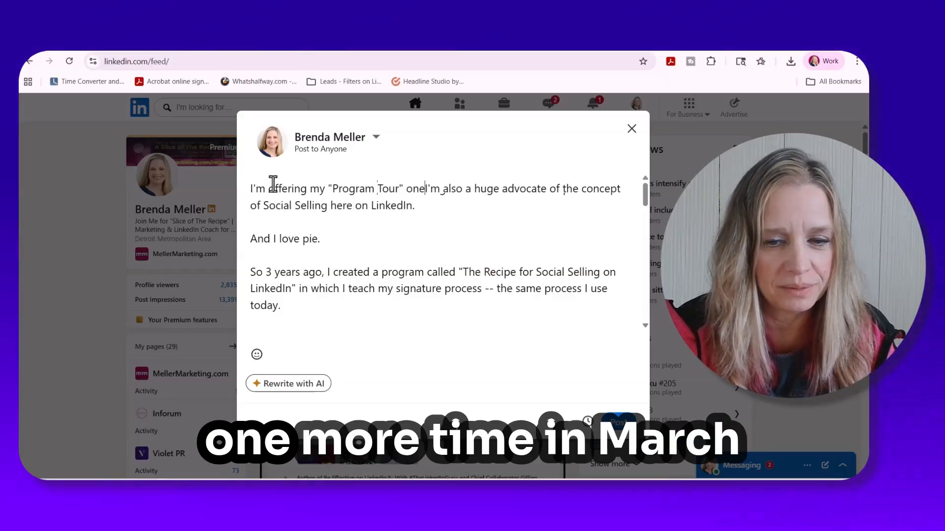
{"action": "type", "text": "arch. "}
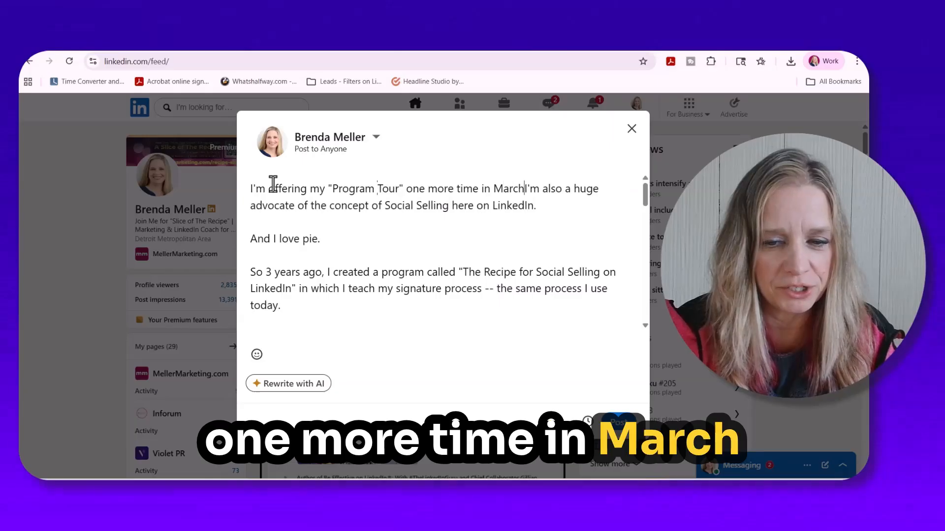
{"action": "type", "text": "Because you nkn"}
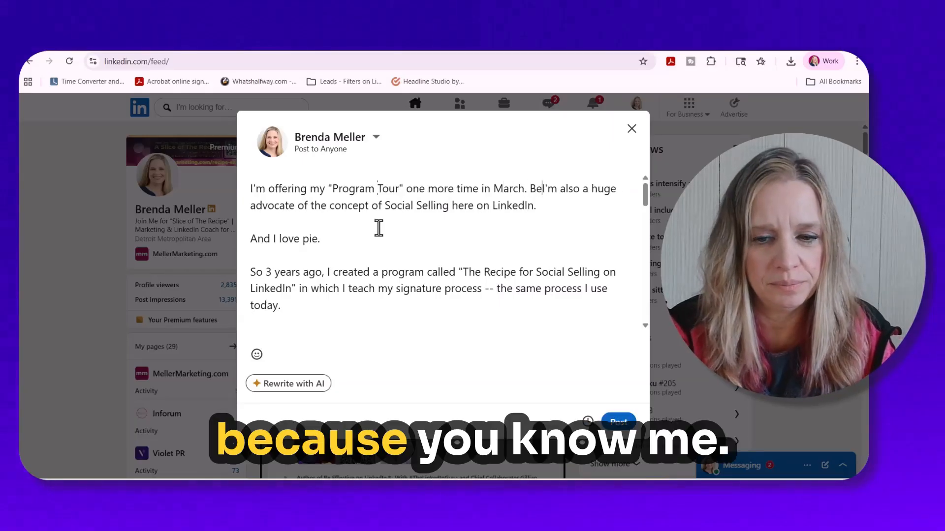
- Insert "Because you know me --" before "I'm also a huge advocate" in the post's opening paragraph
{"action": "key", "text": "BackSpace"}
{"action": "key", "text": "BackSpace"}
{"action": "key", "text": "BackSpace"}
{"action": "type", "text": "know me --"}
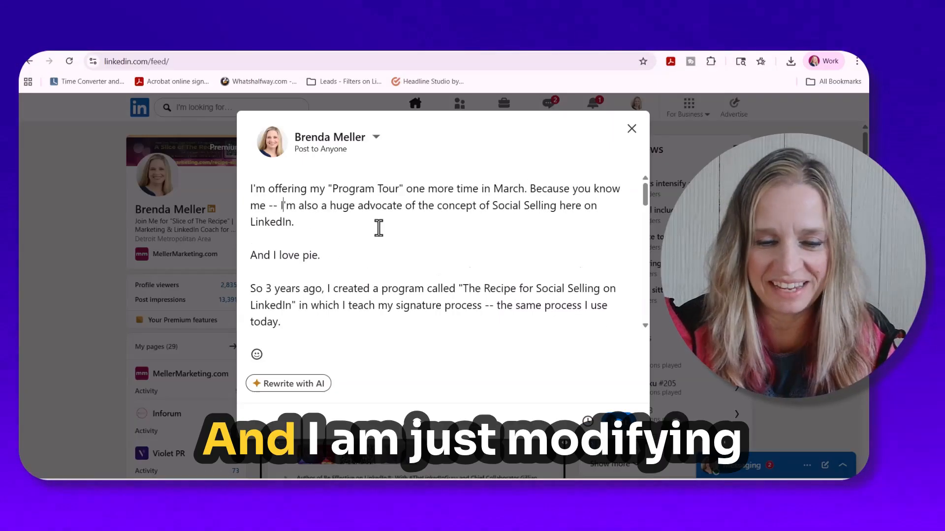
- Remove "also" and "of the concept" so the clause reads "I'm a huge advocate of Social Selling here on LinkedIn."
{"action": "key", "text": "Right"}
{"action": "key", "text": "Right"}
{"action": "key", "text": "Right"}
{"action": "key", "text": "Right"}
{"action": "key", "text": "Delete"}
{"action": "key", "text": "Delete"}
{"action": "key", "text": "Delete"}
{"action": "key", "text": "Delete"}
{"action": "key", "text": "Delete"}
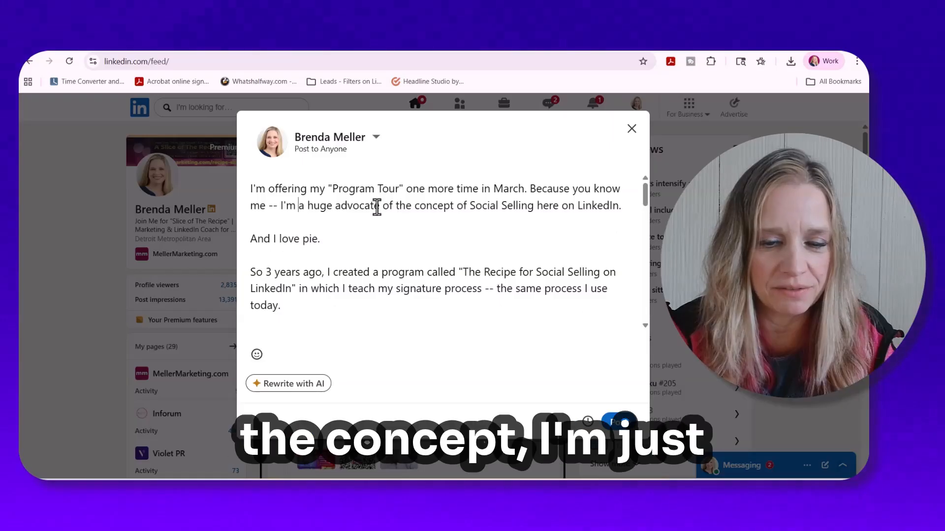
{"action": "left_click_drag", "start_coordinate": [384, 205], "coordinate": [466, 206]}
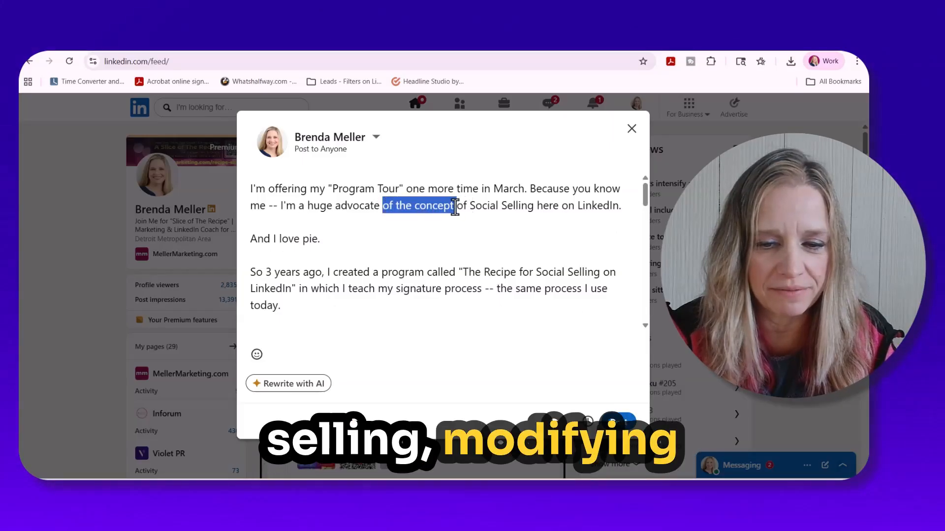
{"action": "key", "text": "BackSpace"}
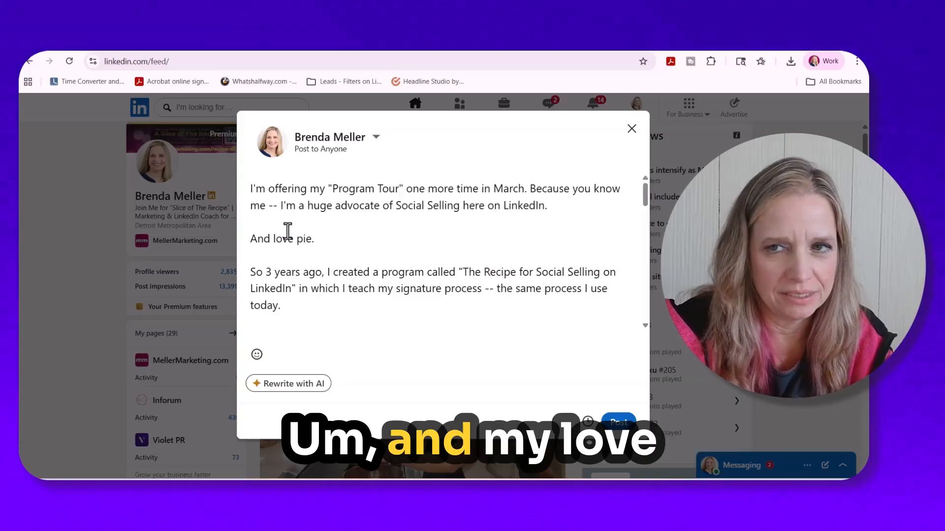
- Reword the pie sentence to "And my love of pie has become part of my personal brand."
{"action": "type", "text": "my"}
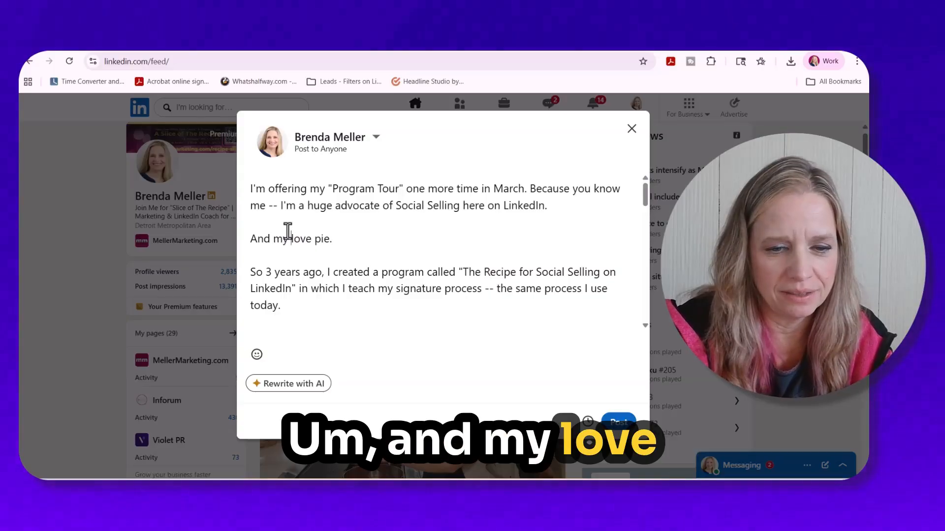
{"action": "left_click", "coordinate": [313, 239]}
{"action": "type", "text": "of"}
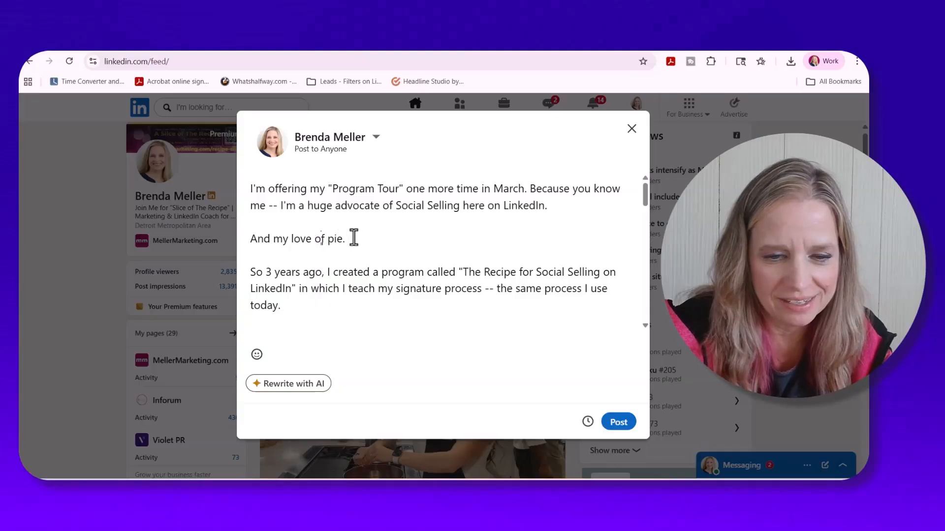
{"action": "key", "text": "BackSpace"}
{"action": "type", "text": "has become part of my"}
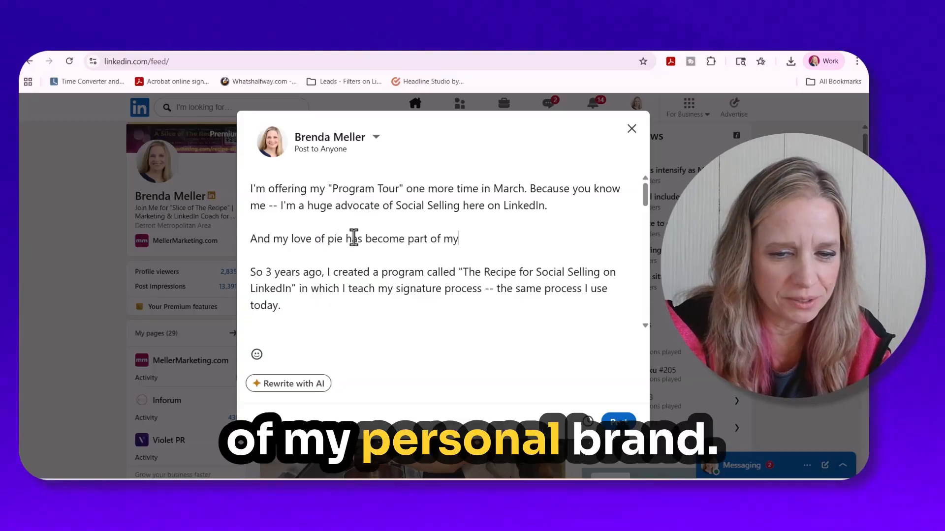
{"action": "type", "text": " personal brand."}
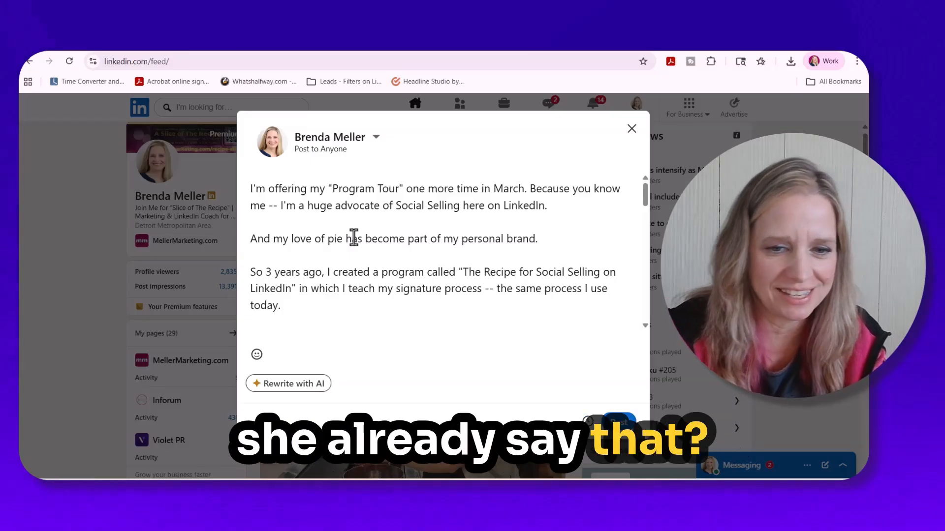
- Insert "Recipe" before "Program Tour" in the post's opening sentence and update the follower count in the bio line to 71,108
{"action": "left_click", "coordinate": [330, 187]}
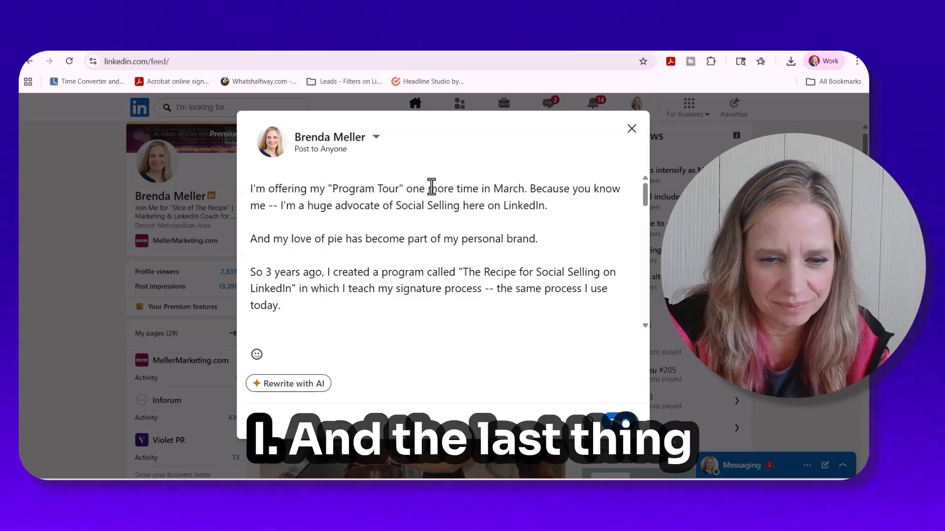
{"action": "scroll", "coordinate": [432, 187], "scroll_direction": "down", "scroll_amount": 2}
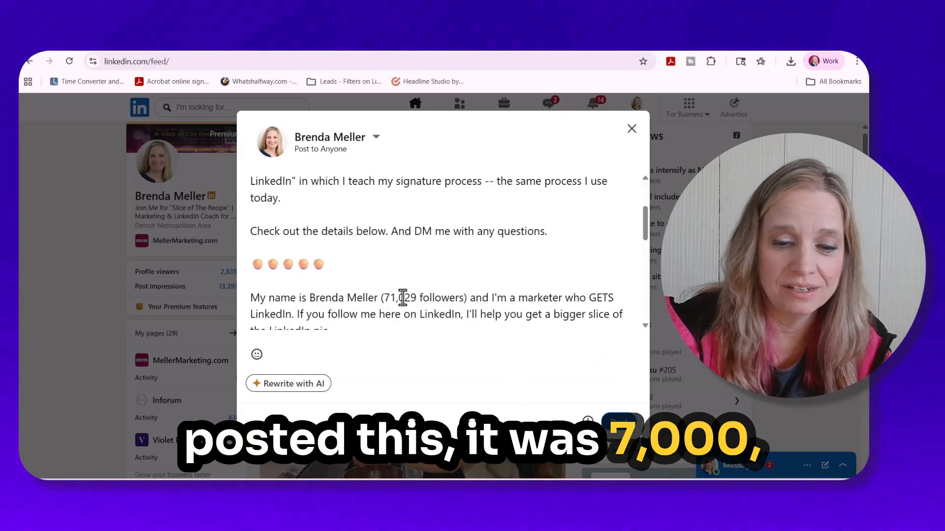
{"action": "left_click_drag", "start_coordinate": [399, 297], "coordinate": [414, 296]}
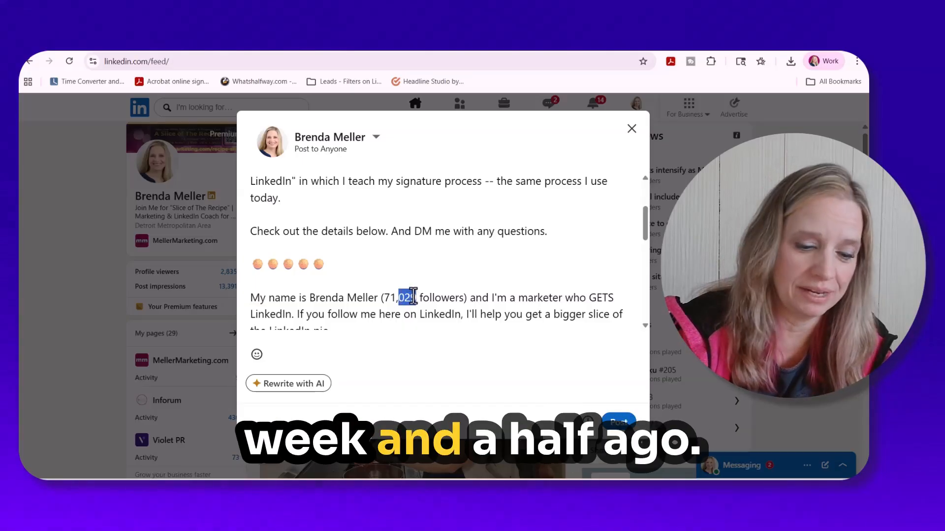
{"action": "type", "text": "108"}
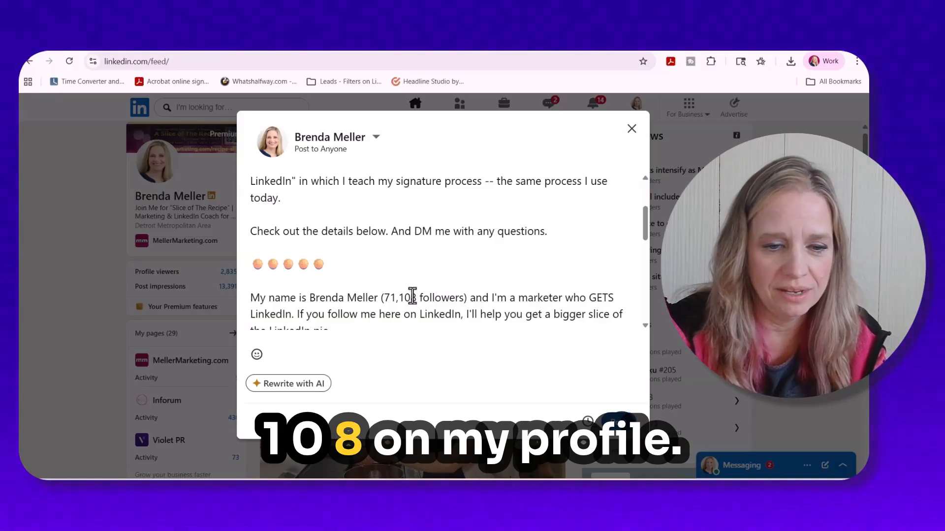
- Check the rest of the post and its attached event preview, publish it, and dismiss the event setup prompt
{"action": "scroll", "coordinate": [498, 251], "scroll_direction": "down", "scroll_amount": 3}
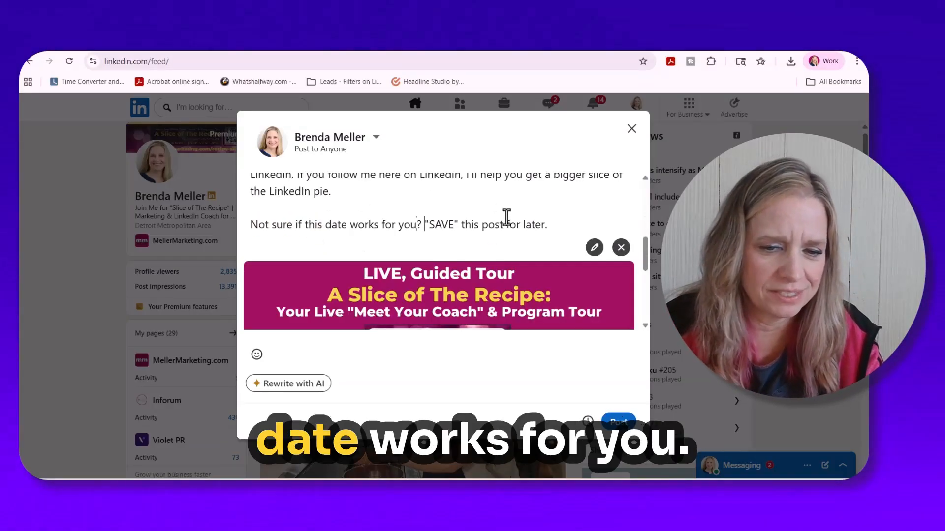
{"action": "scroll", "coordinate": [580, 220], "scroll_direction": "down", "scroll_amount": 5}
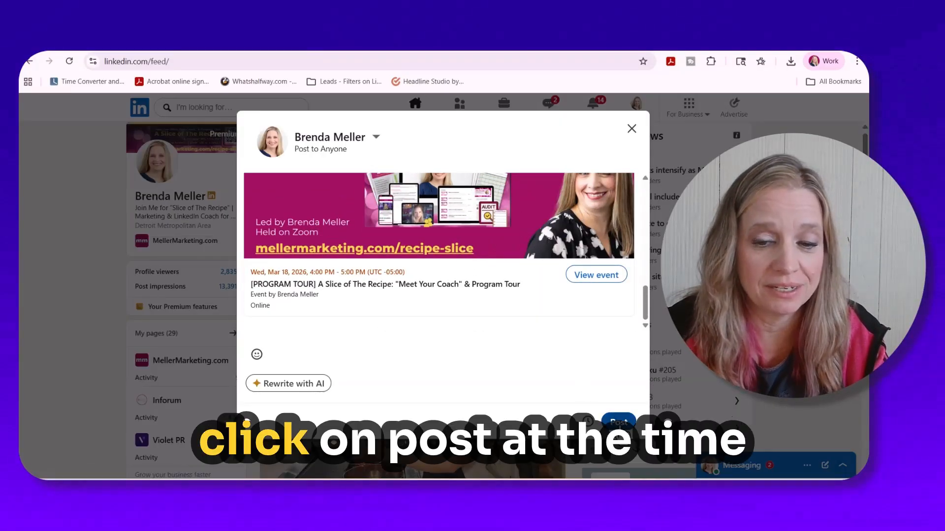
{"action": "left_click", "coordinate": [618, 422]}
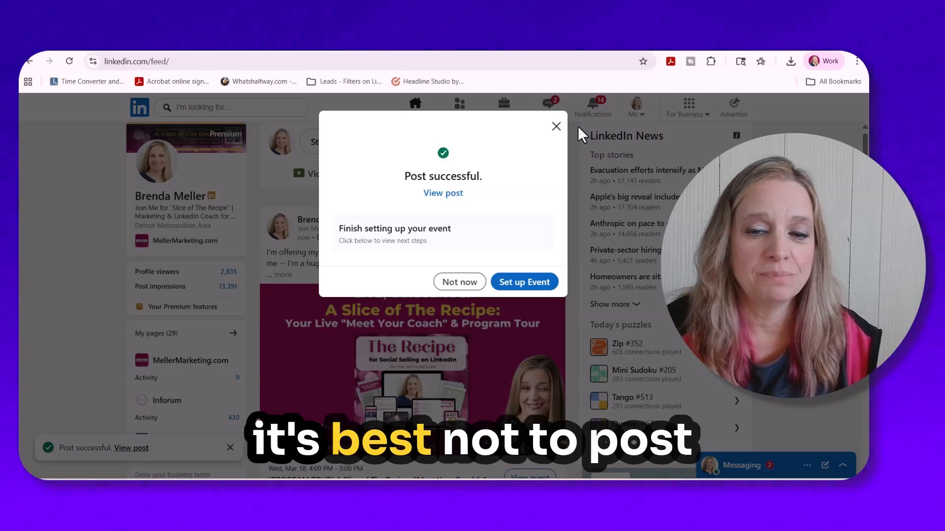
{"action": "left_click", "coordinate": [554, 128]}
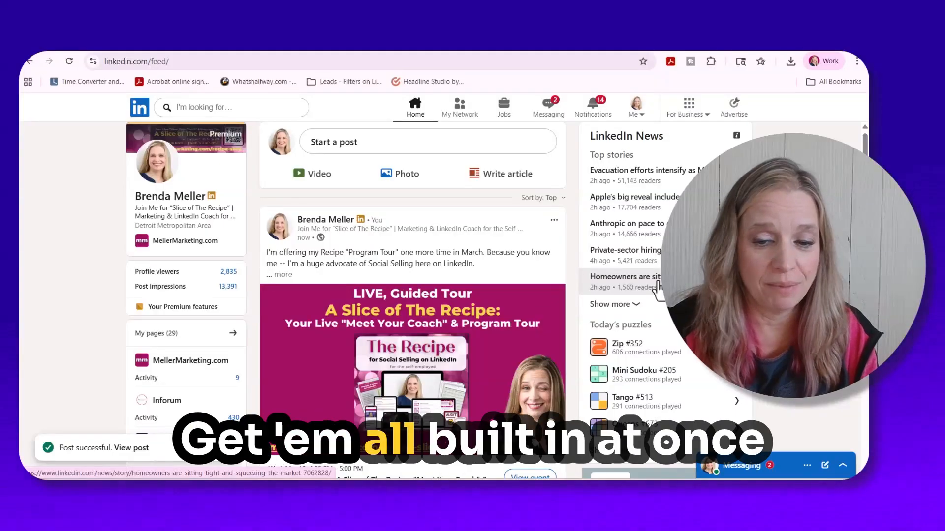
- Open your own profile and filter its Activity section to show events
{"action": "left_click", "coordinate": [157, 197]}
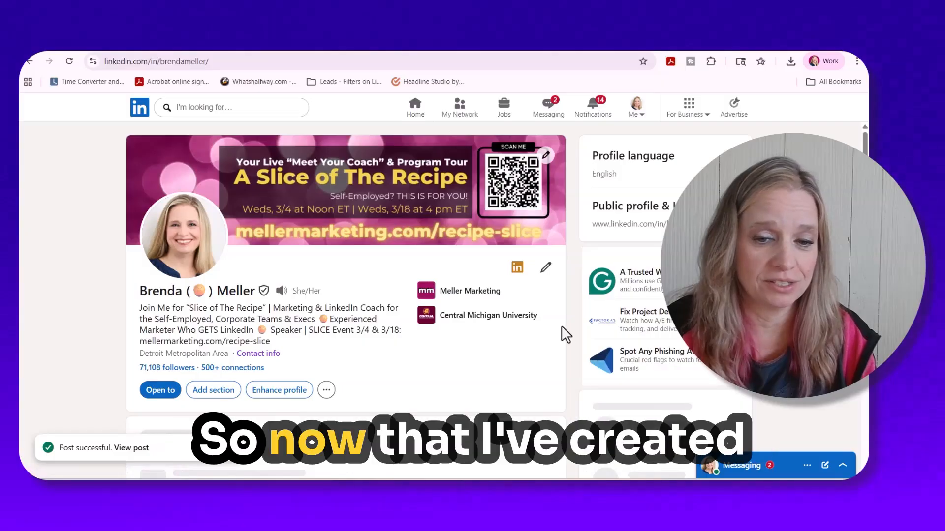
{"action": "scroll", "coordinate": [433, 293], "scroll_direction": "down", "scroll_amount": 2}
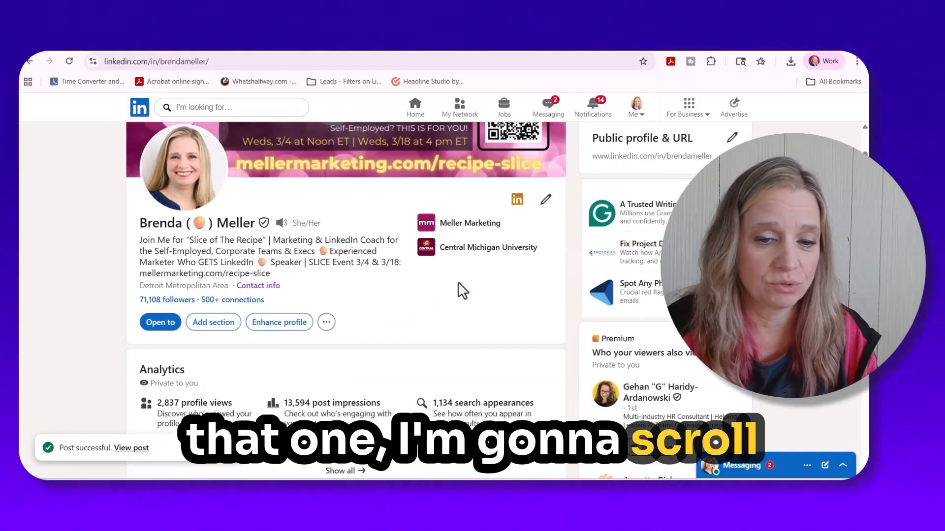
{"action": "scroll", "coordinate": [461, 290], "scroll_direction": "down", "scroll_amount": 15}
{"action": "scroll", "coordinate": [430, 253], "scroll_direction": "down", "scroll_amount": 1}
{"action": "scroll", "coordinate": [432, 251], "scroll_direction": "up", "scroll_amount": 2}
{"action": "left_click", "coordinate": [416, 235]}
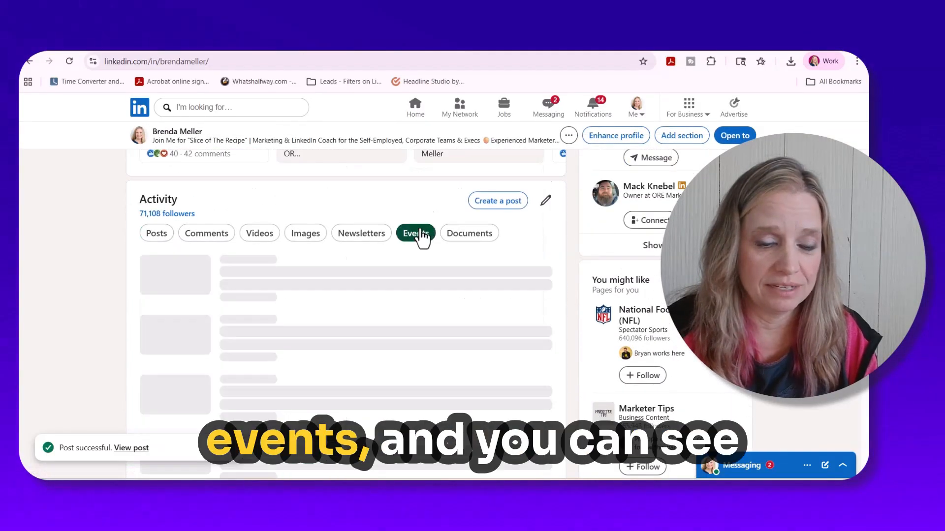